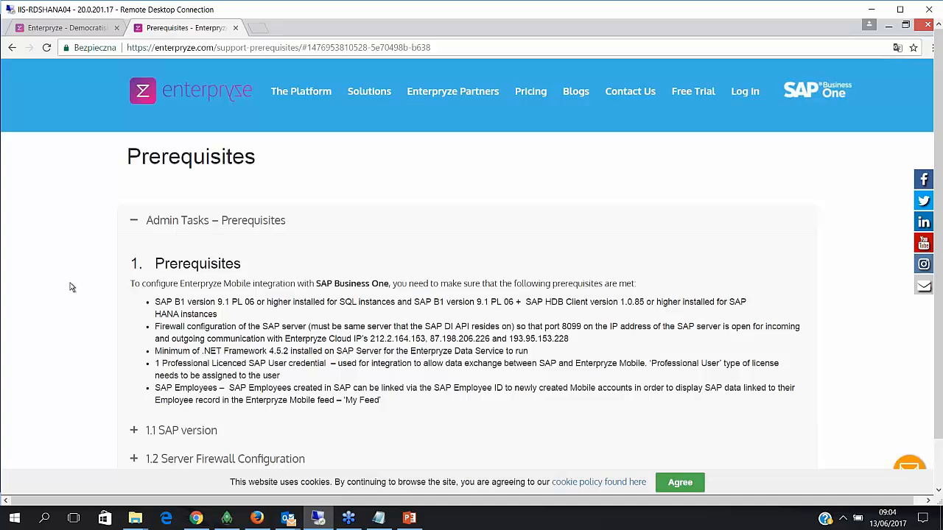
- Highlight the Firewall configuration requirement bullet on the Prerequisites page
scroll(71, 287, "down", 2)
scroll(123, 253, "up", 2)
left_click_drag(156, 330, 577, 339)
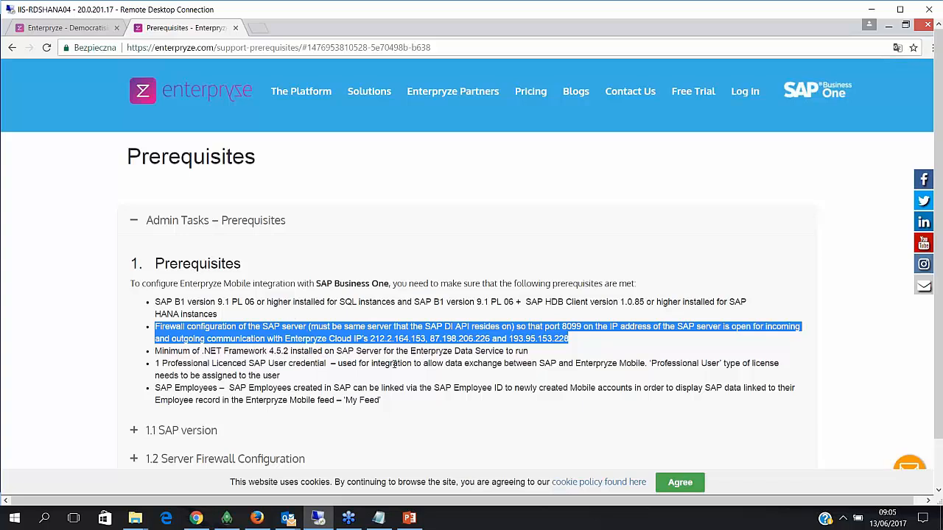
left_click(206, 346)
left_click_drag(582, 342, 129, 326)
- Highlight the Enterpryze Cloud IPs 212.2.164.153, 87.198.206.226 and 193.95.153.228 needing port 8099
left_click(417, 352)
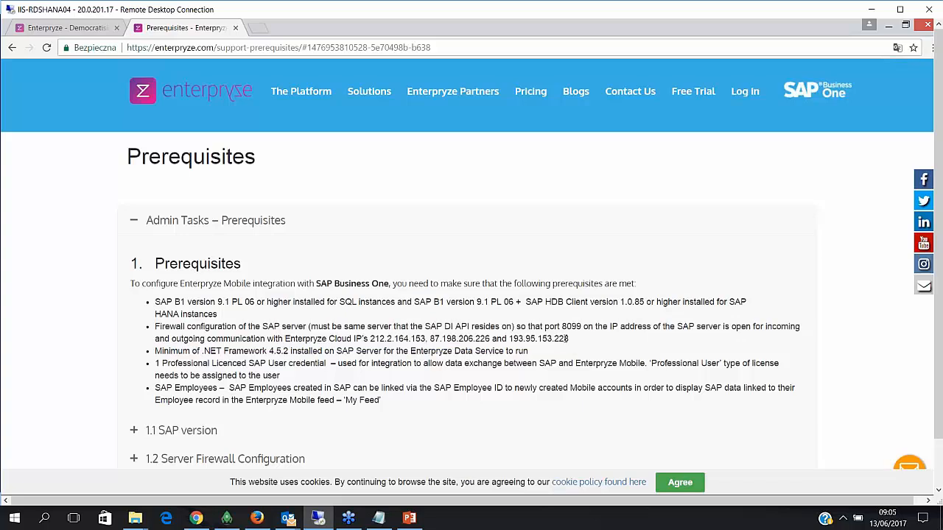
left_click_drag(570, 339, 286, 339)
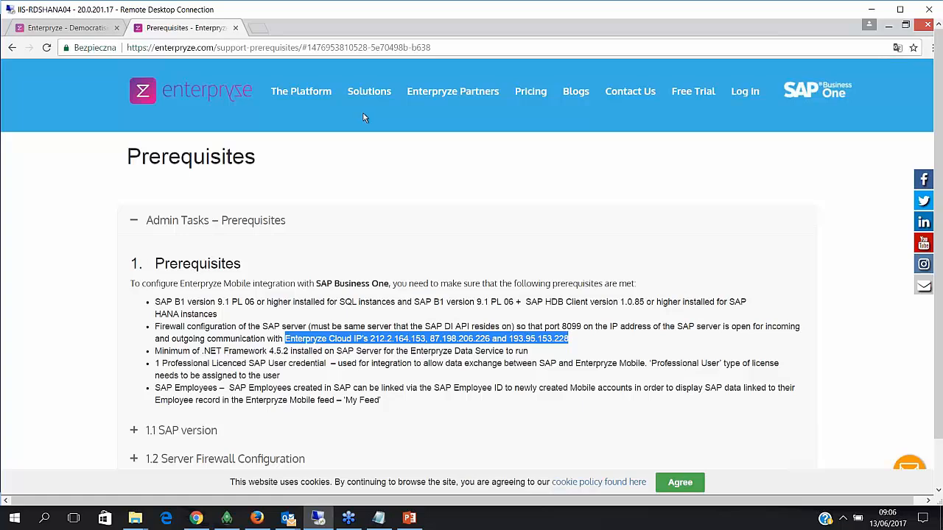
mouse_move(367, 104)
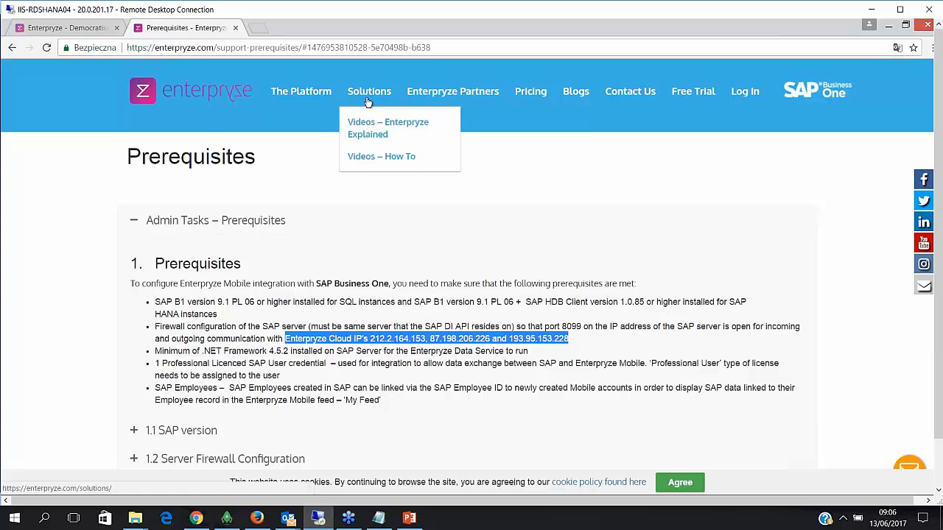
- Browse the Solutions > Videos – How To page, then go back to the enterpryze.com home page
left_click(368, 158)
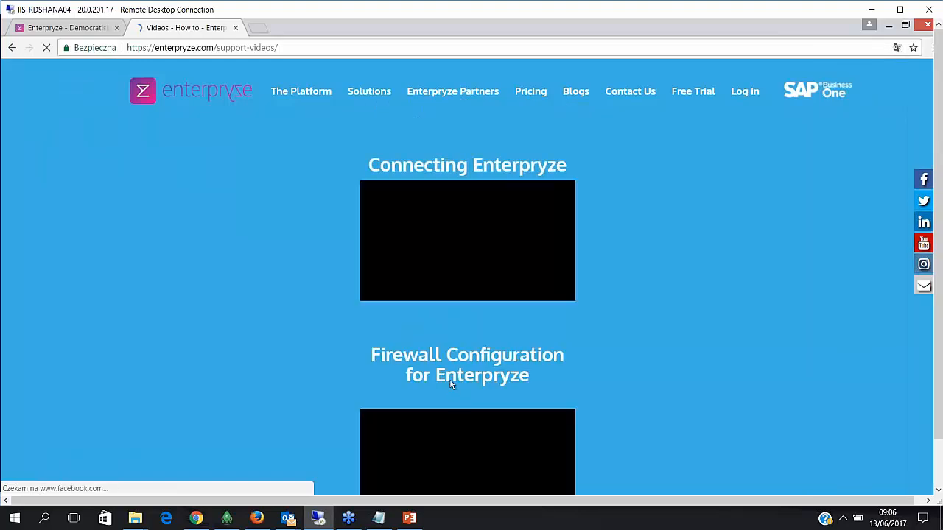
scroll(450, 381, "down", 2)
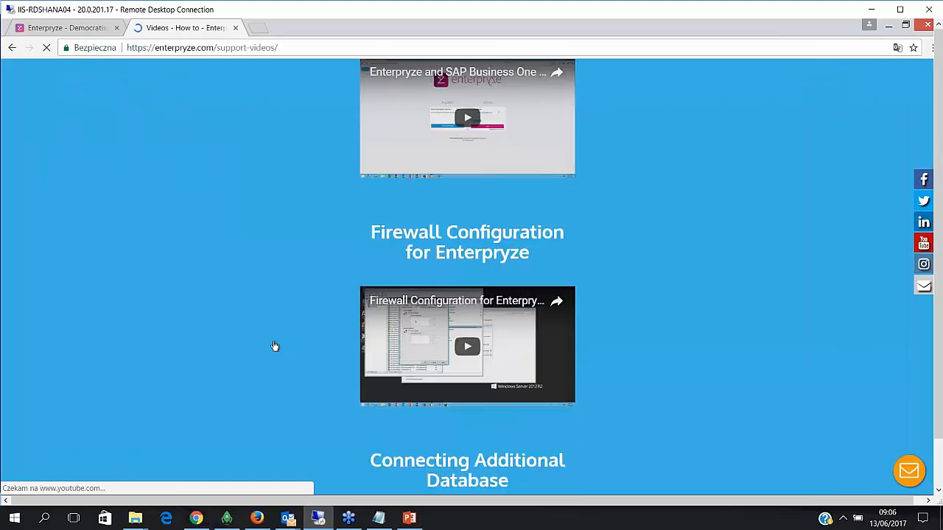
scroll(274, 346, "up", 2)
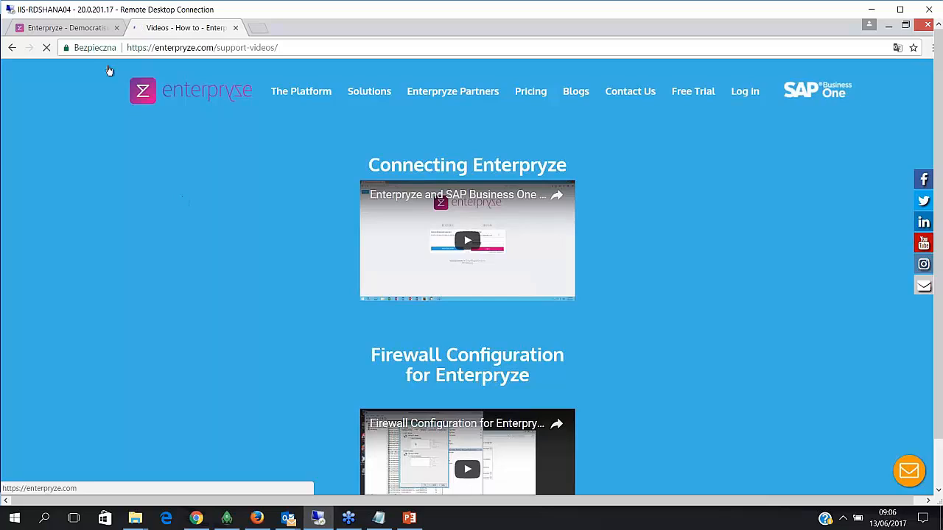
left_click(76, 29)
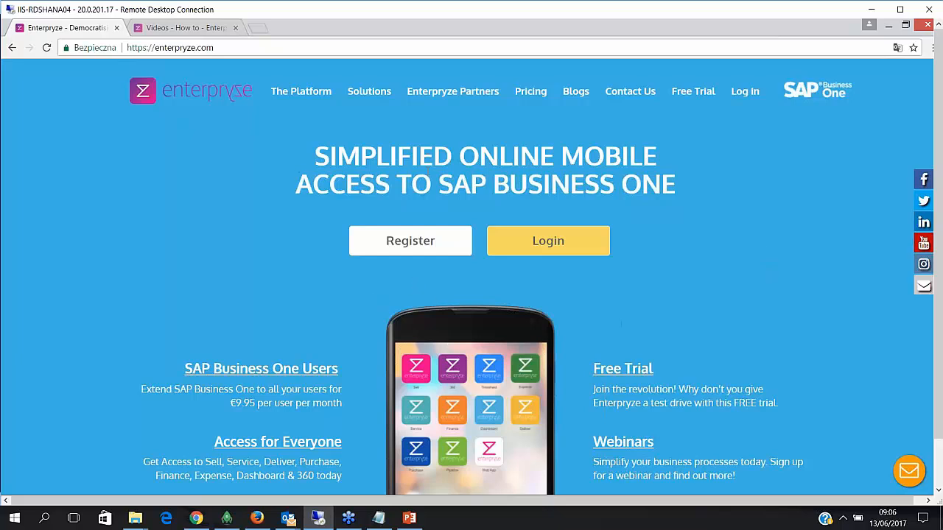
- Start a new registration and enter the administrator's e-mail address and password
left_click(444, 244)
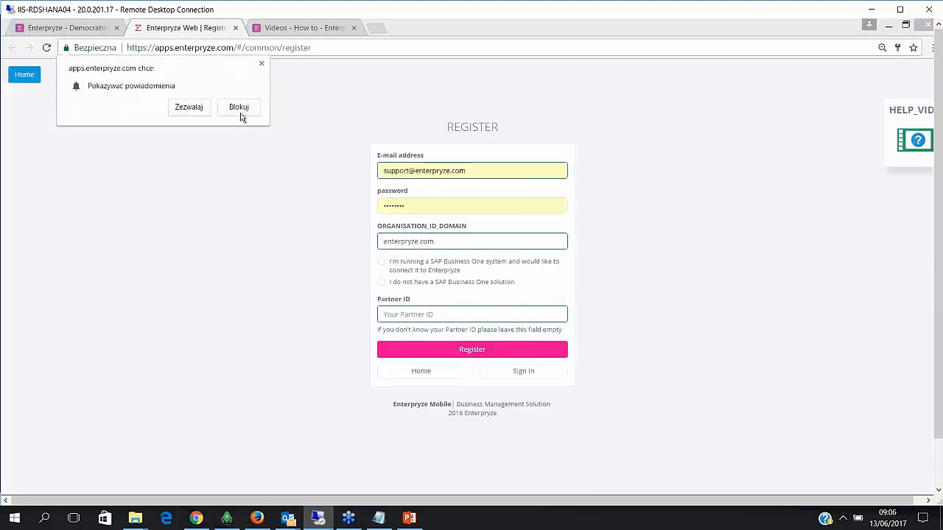
left_click(262, 64)
left_click(479, 171)
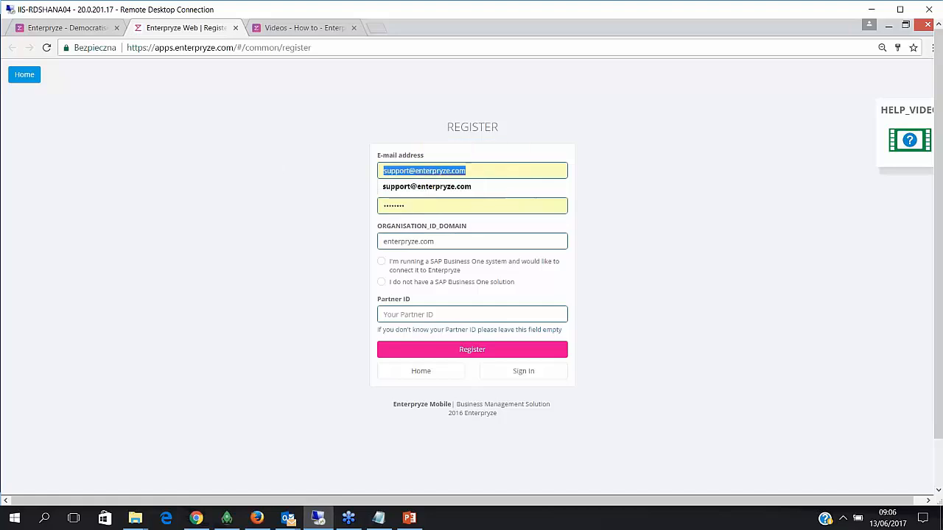
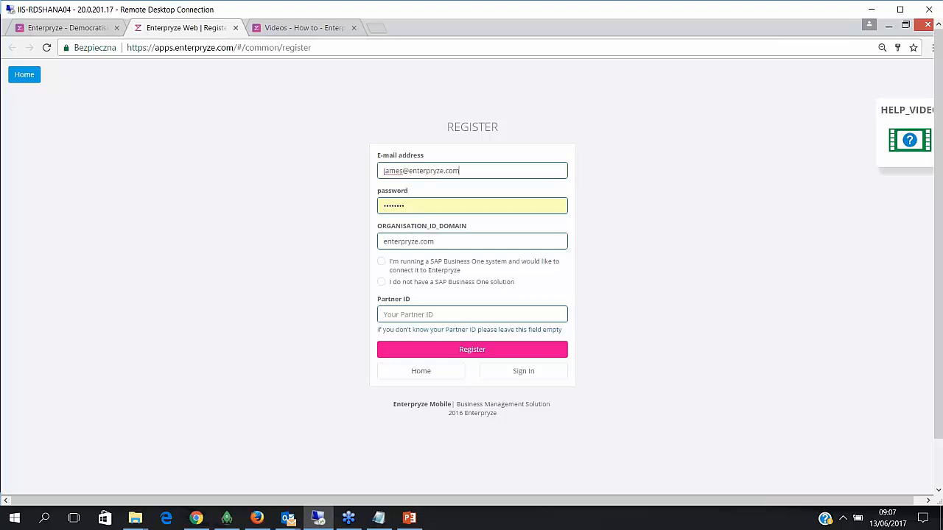
key("Tab")
type("••••••••")
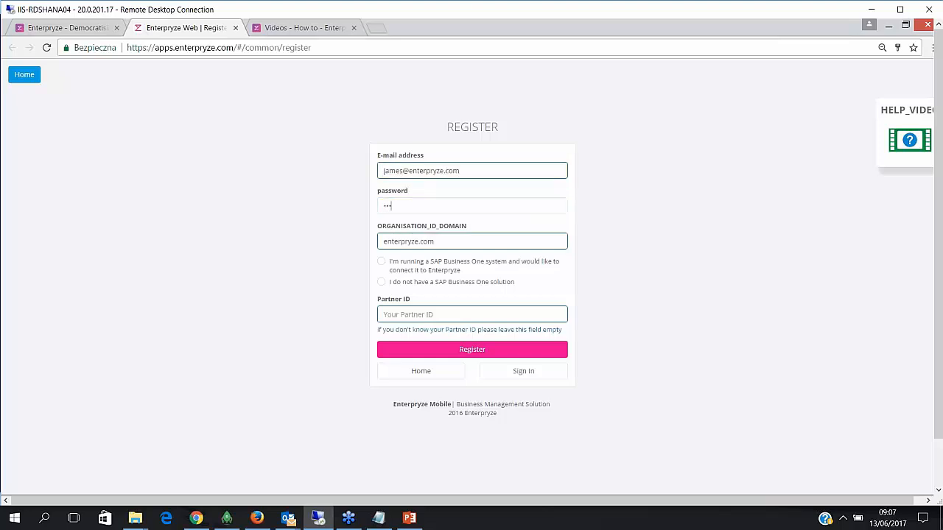
type("••")
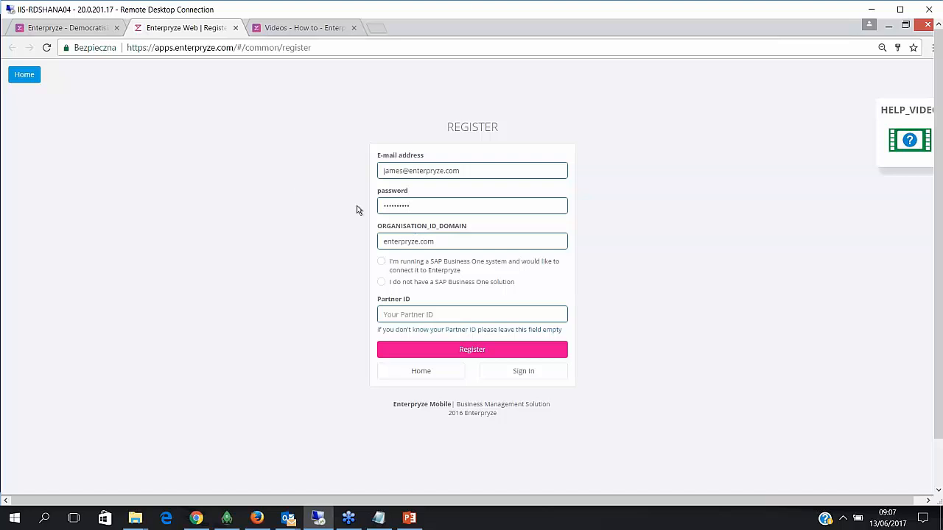
key("Tab")
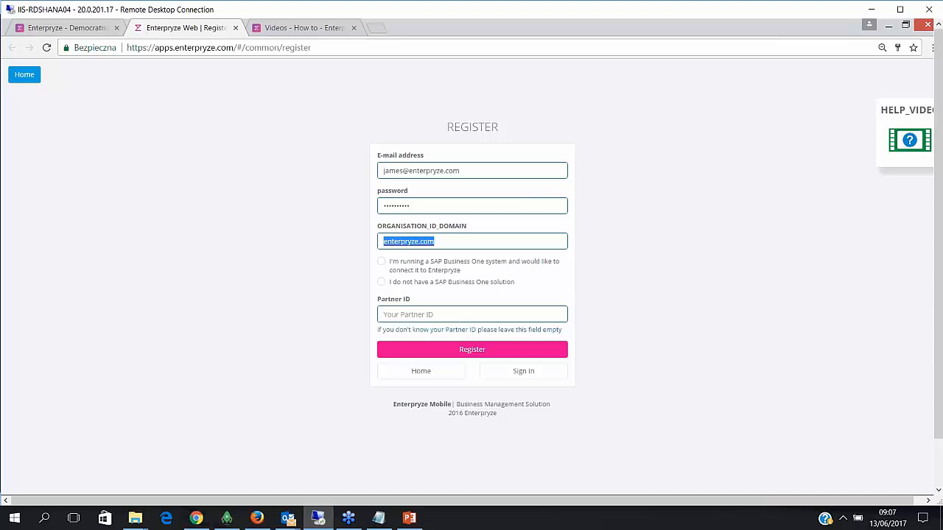
- Set Organisation ID to enterpryze_demo1test_com, tick the SAP Business One option, and submit
left_click(444, 241)
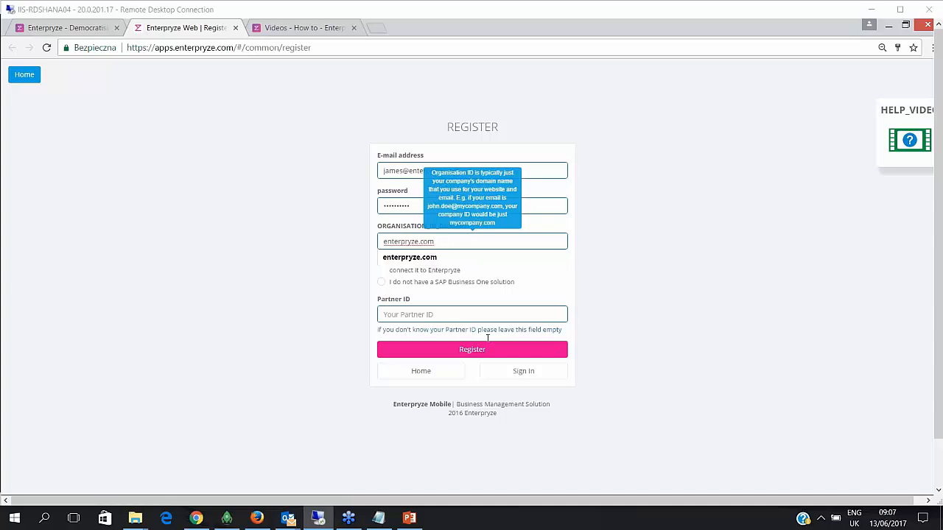
key("BackSpace")
key("BackSpace")
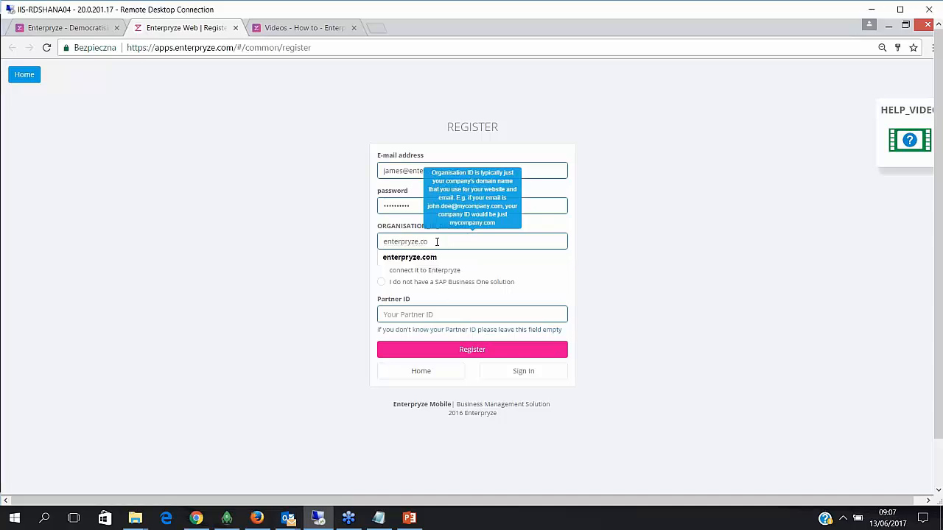
key("BackSpace")
key("BackSpace")
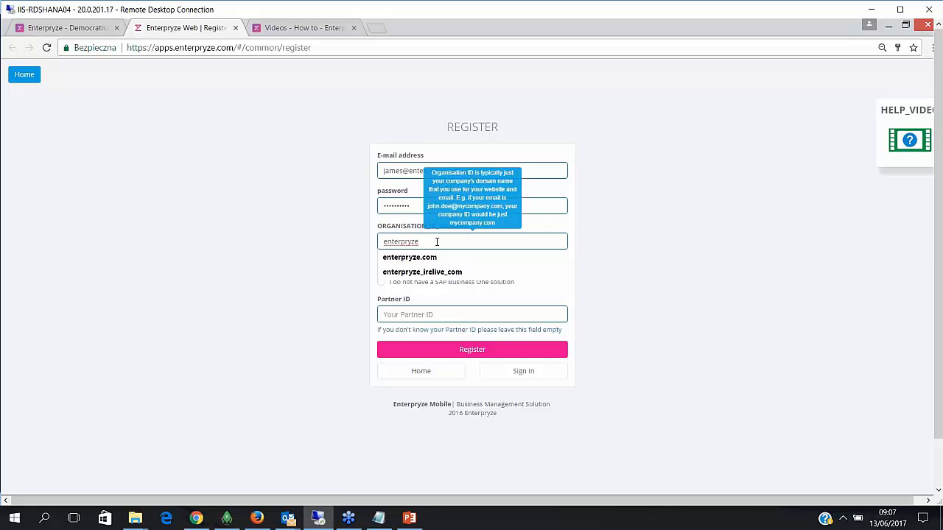
type("_de")
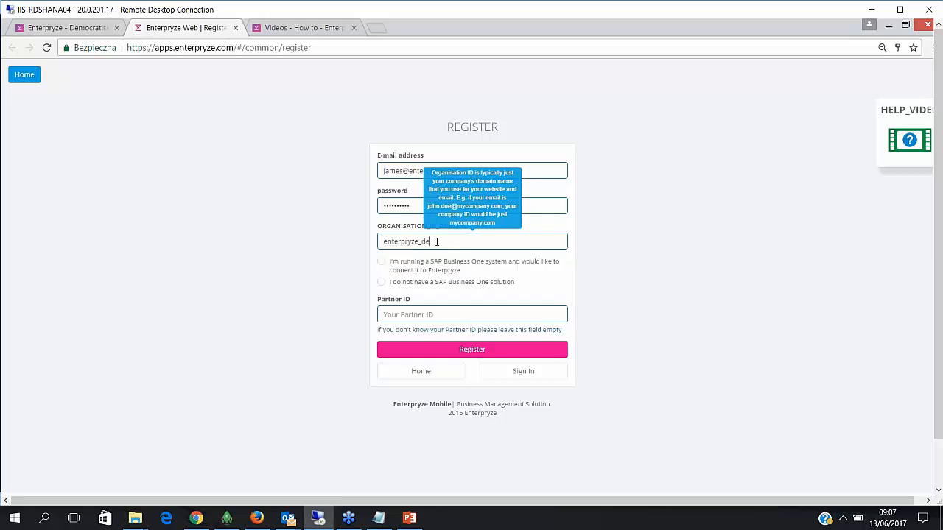
type("mo1test_com")
left_click(382, 264)
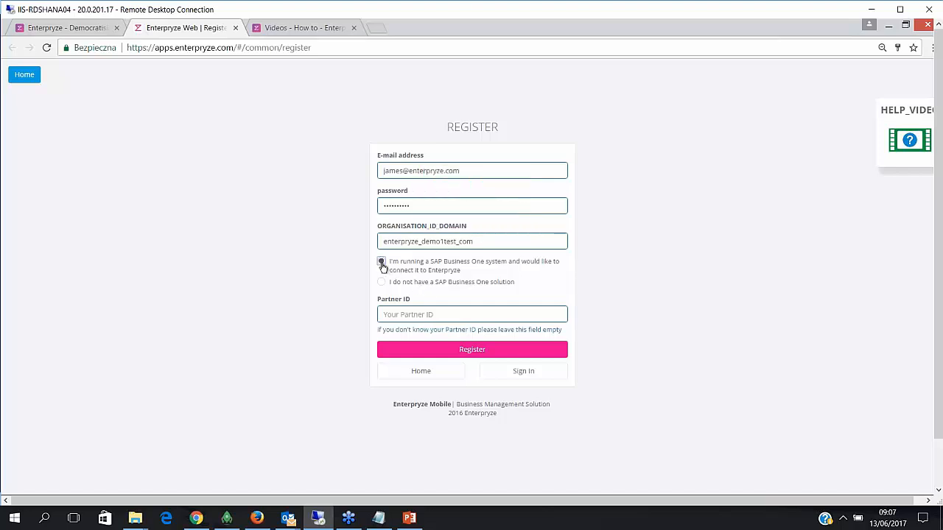
left_click(447, 350)
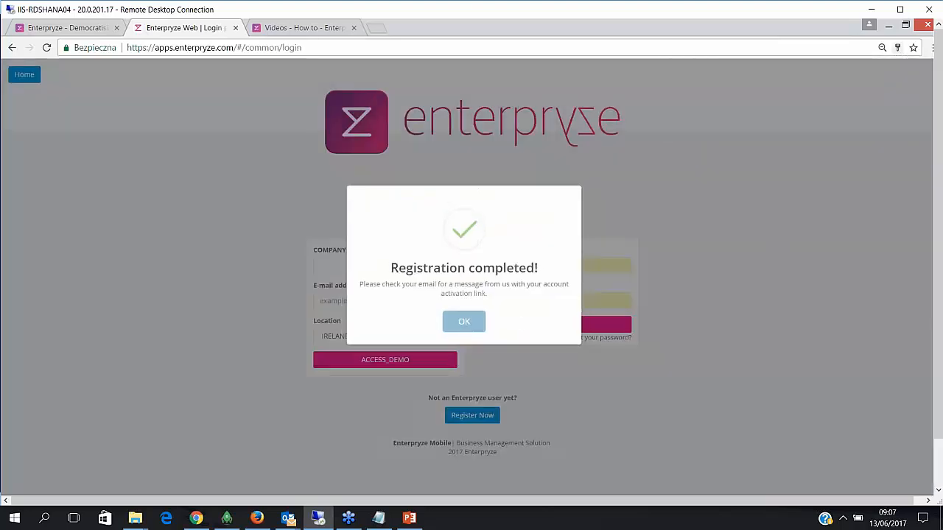
left_click(465, 322)
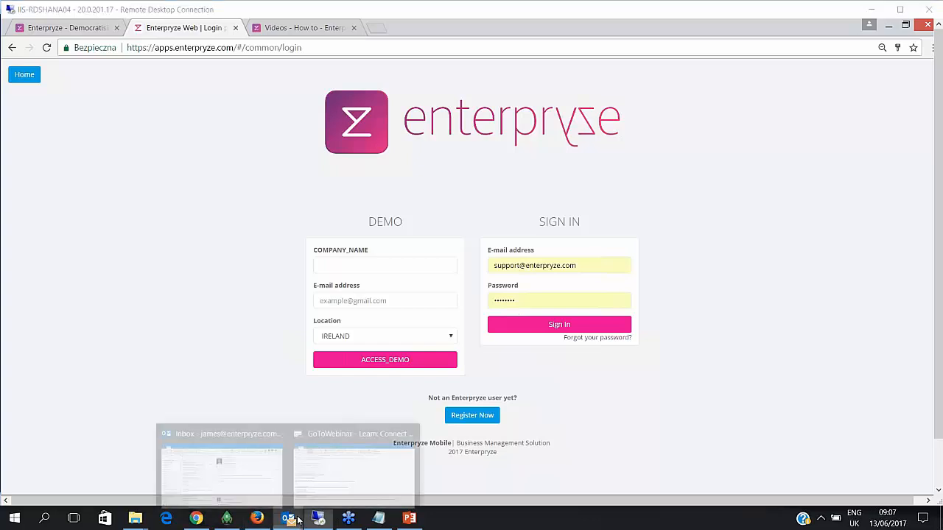
- Run Send/Receive All Folders in Outlook and open the enterpryze_demo1test_com Organisation activation email
left_click(230, 487)
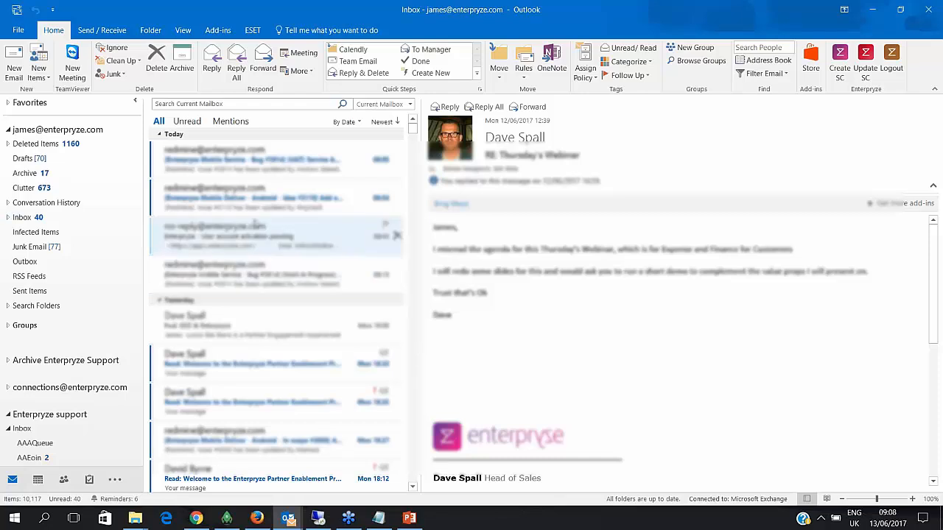
left_click(101, 30)
left_click(25, 63)
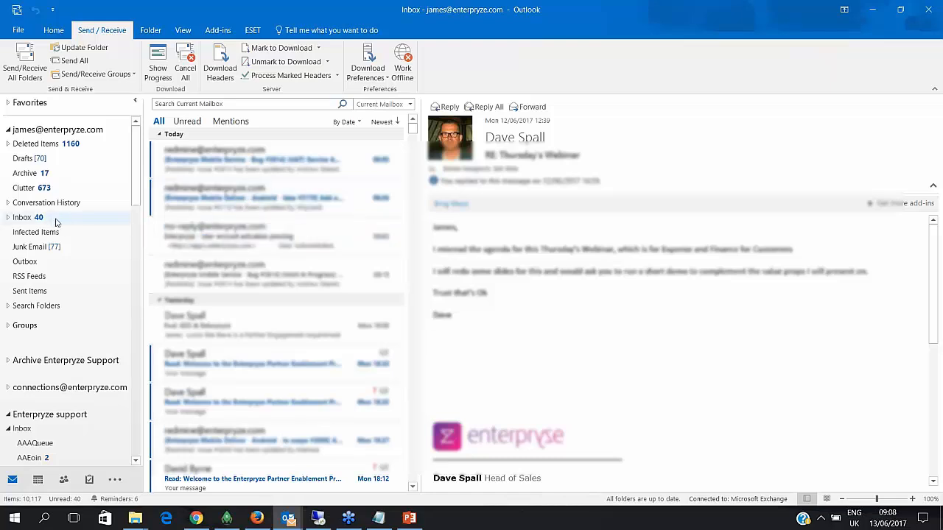
left_click(312, 222)
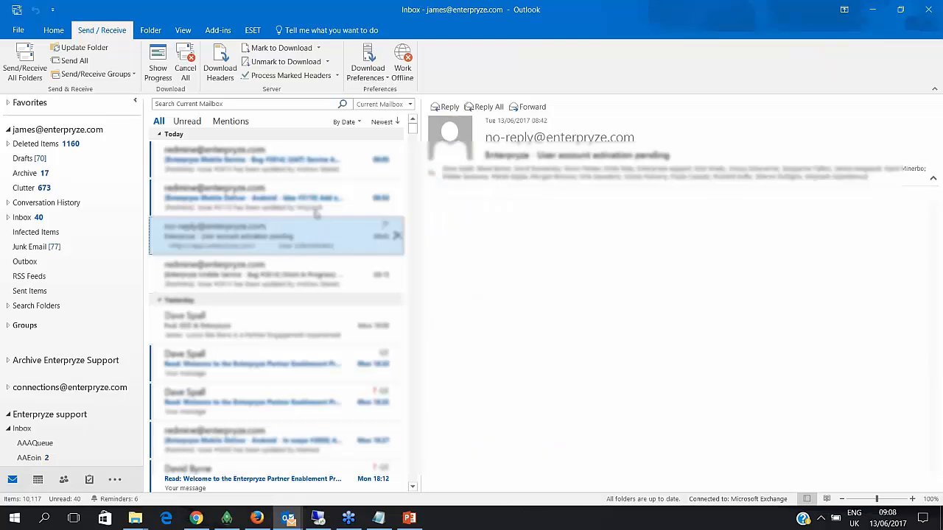
left_click(299, 172)
left_click(298, 183)
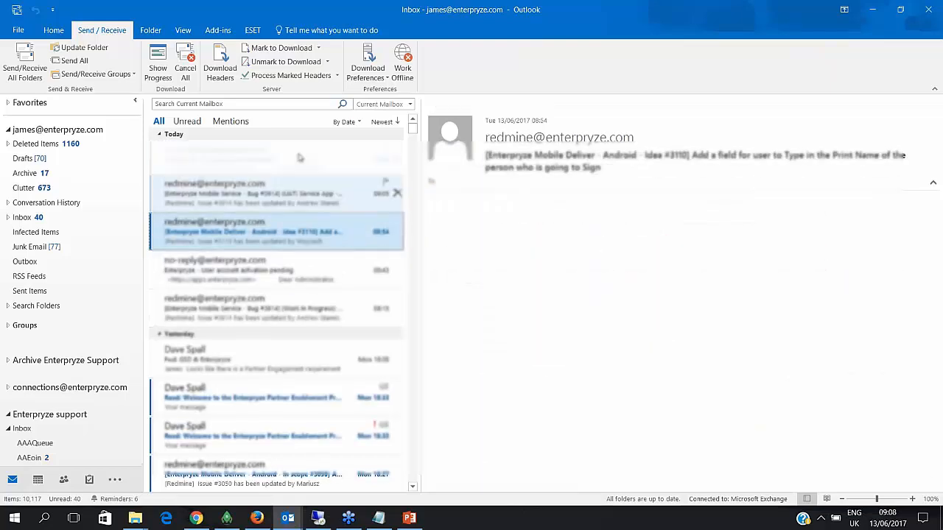
left_click(299, 154)
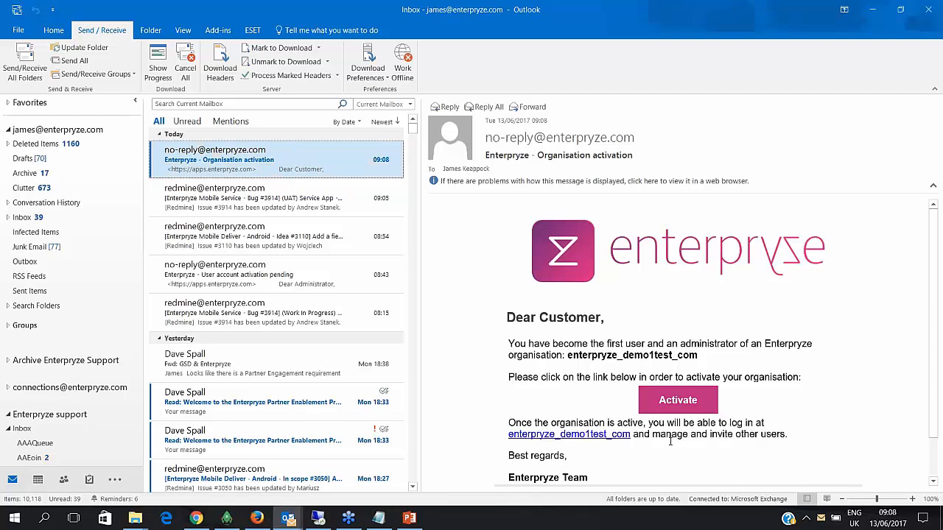
- Follow the email's Activate link, confirm, and return to the remote desktop Enterpryze login page
left_click(677, 401)
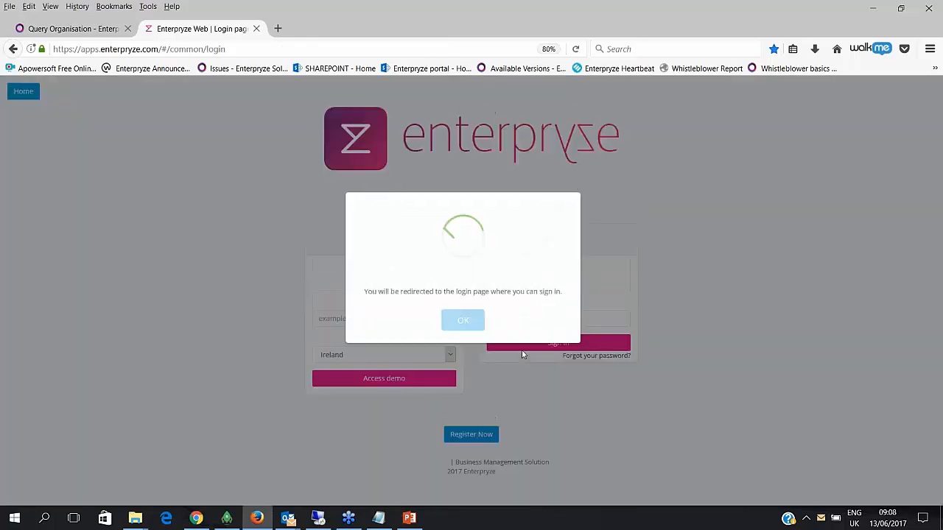
left_click(465, 322)
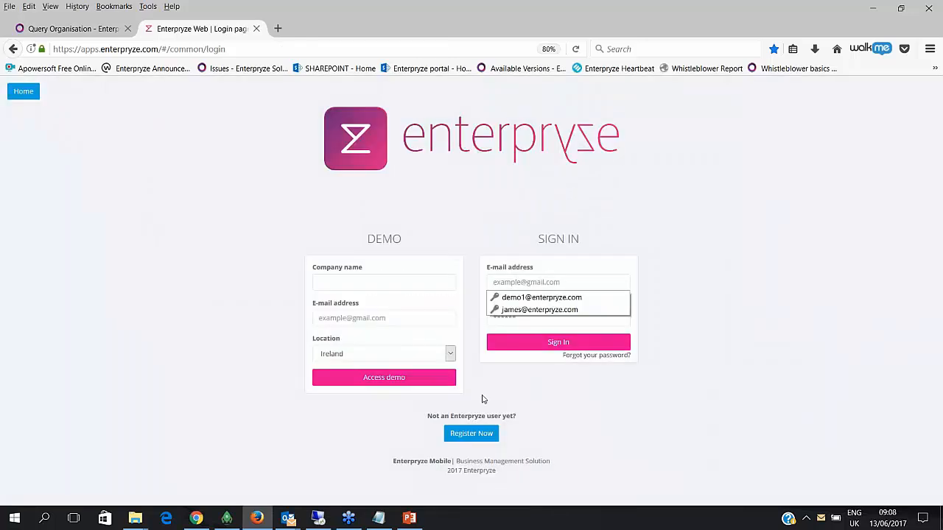
left_click(318, 518)
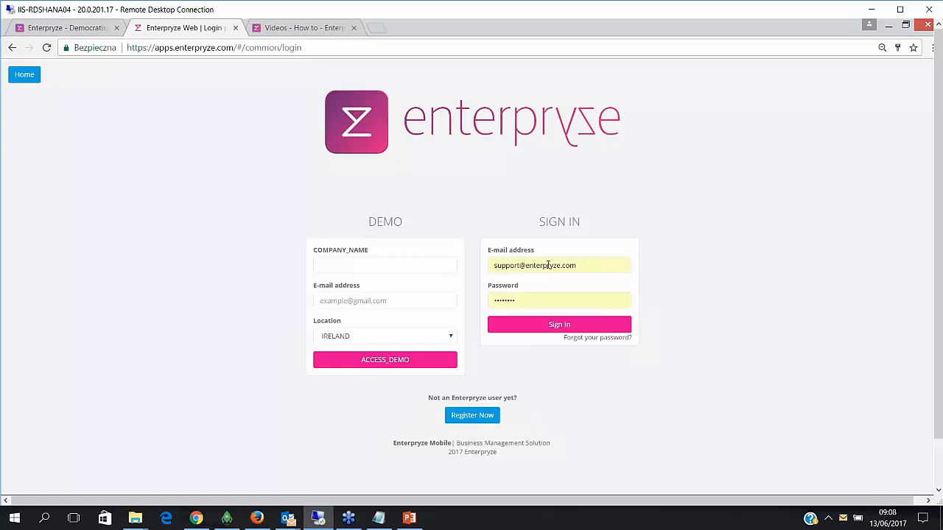
- Sign in with the administrator e-mail and password, then switch to the enterpryze_demo1test_com organisation
left_click_drag(548, 265, 358, 265)
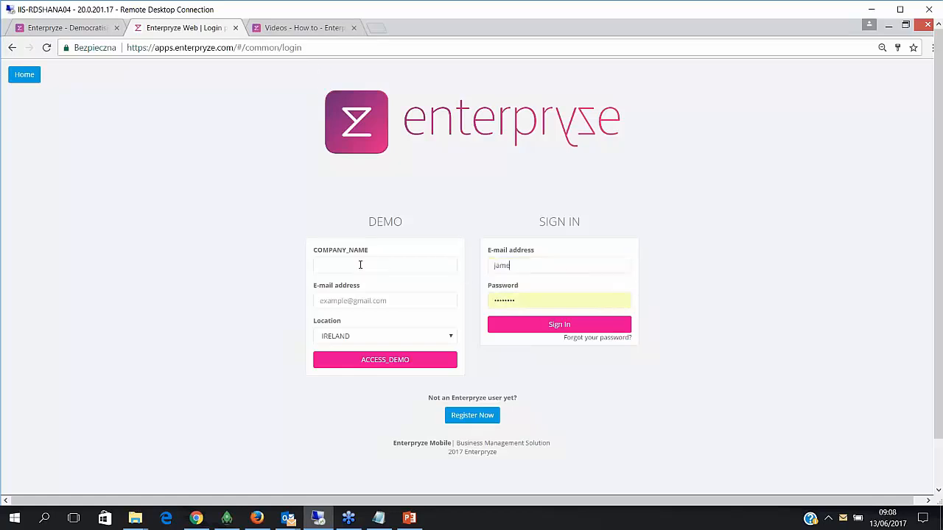
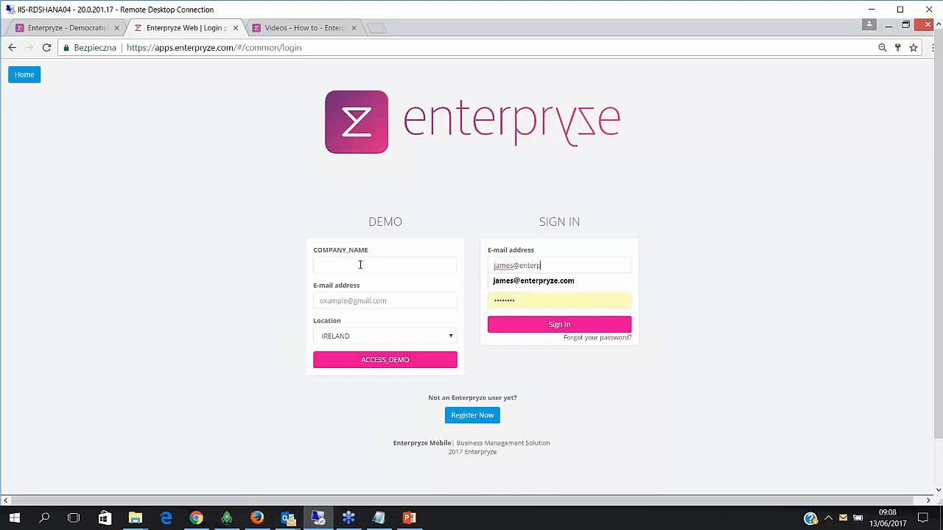
key("Tab")
key("BackSpace")
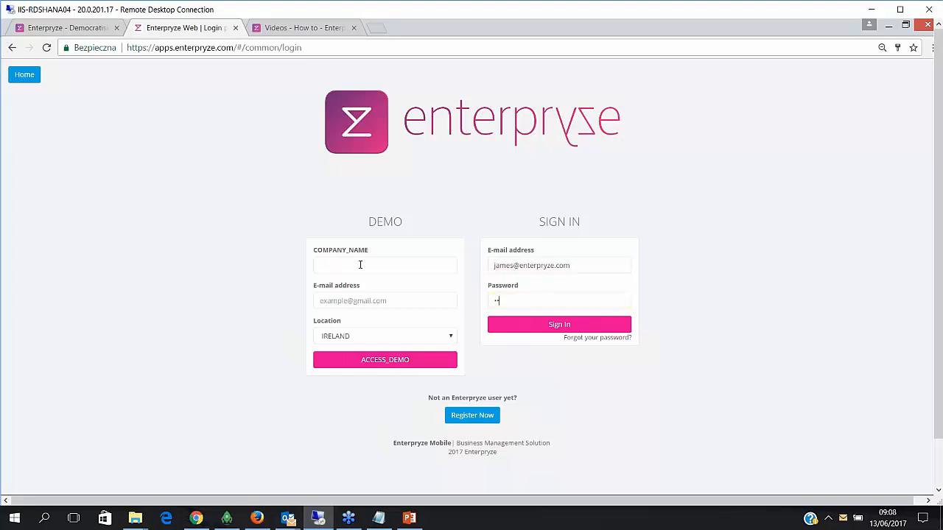
key("Return")
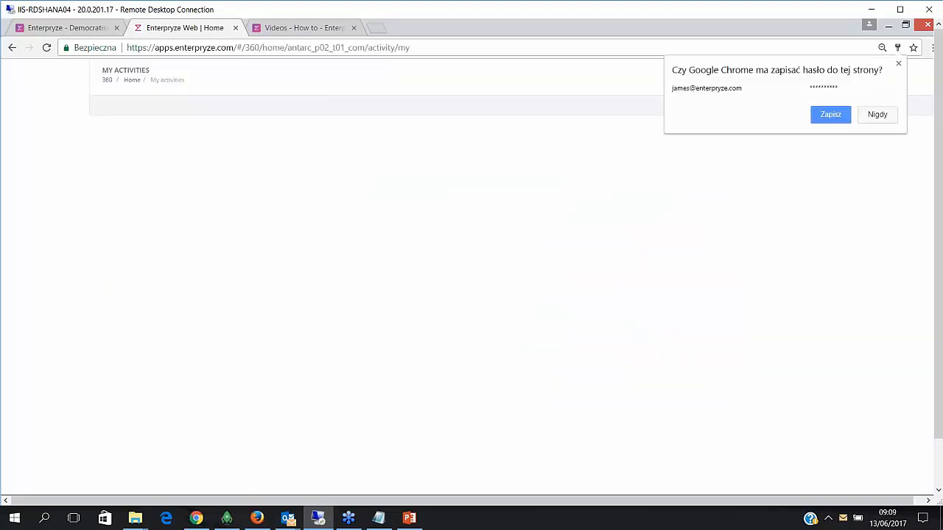
left_click(898, 63)
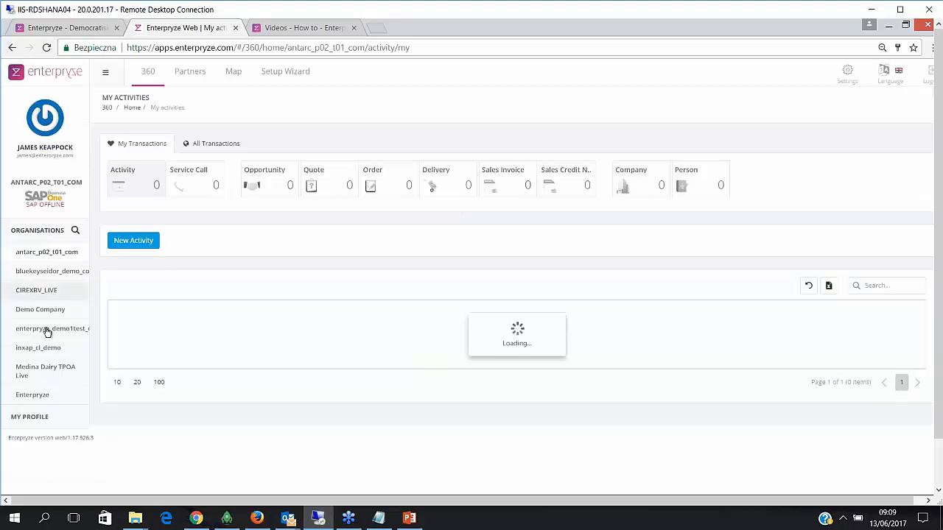
left_click(42, 332)
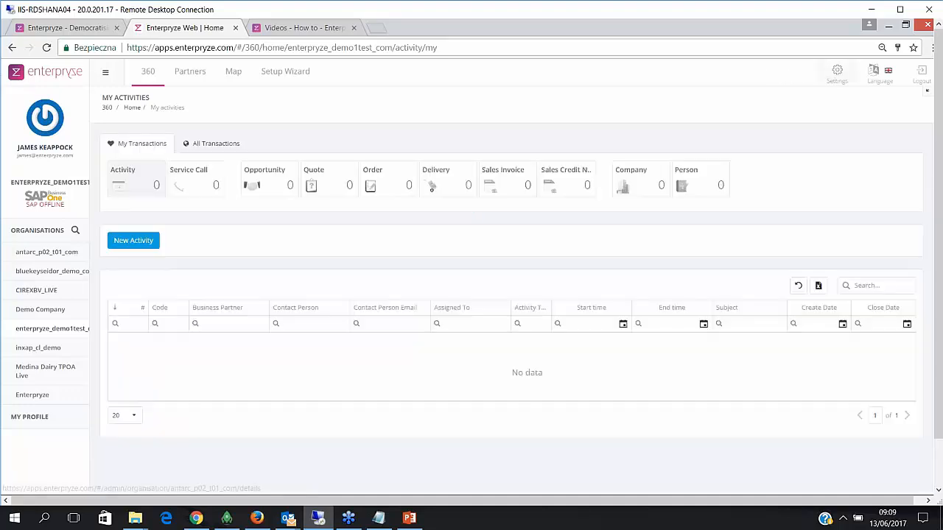
- Open Settings > Integration for enterpryze_demo1test_com and bring up the Kick-Off download's options
left_click(837, 72)
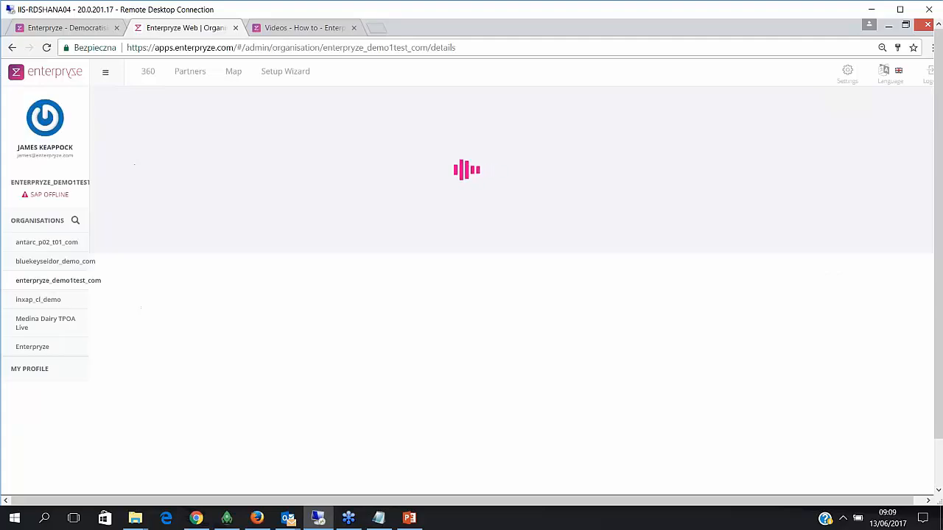
left_click(211, 140)
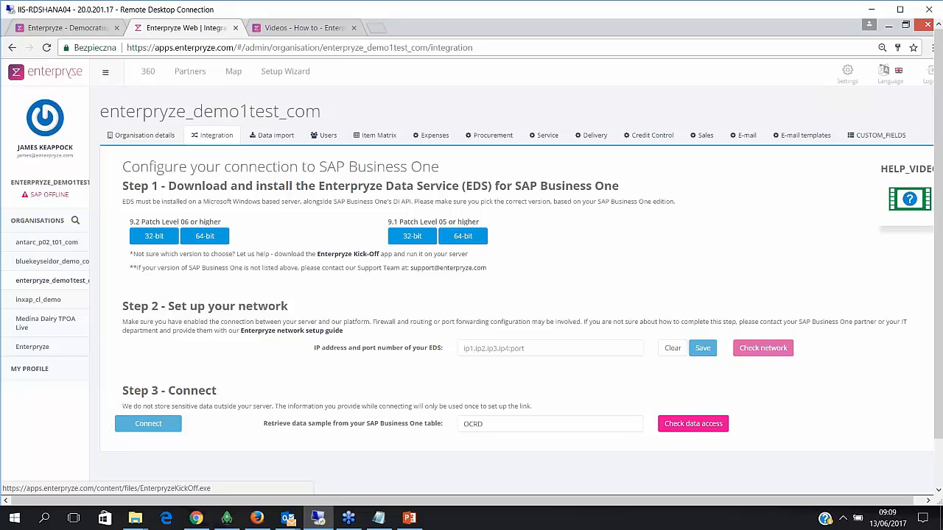
left_click(940, 466)
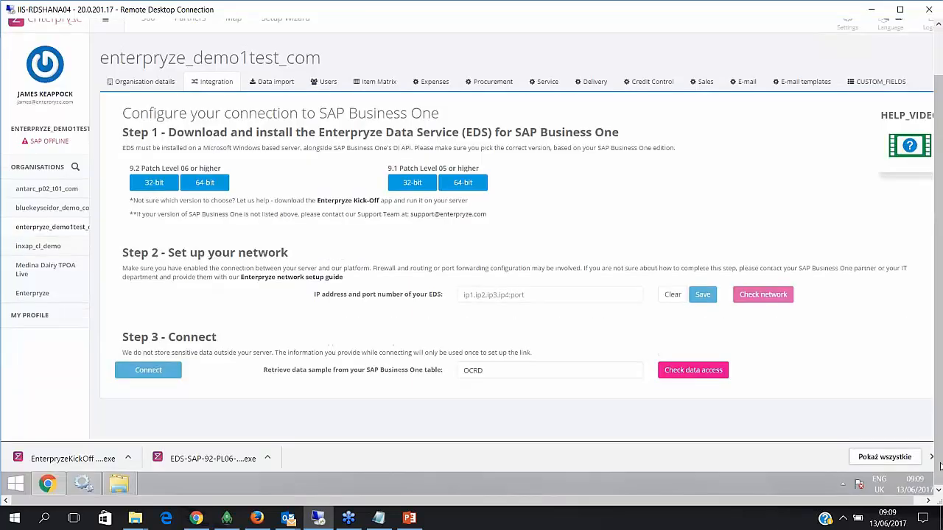
left_click(127, 458)
- Run EnterpryzeKickOff from Downloads and note its recommendation: EDS for SAP 9.2 PL06 or higher
left_click(133, 422)
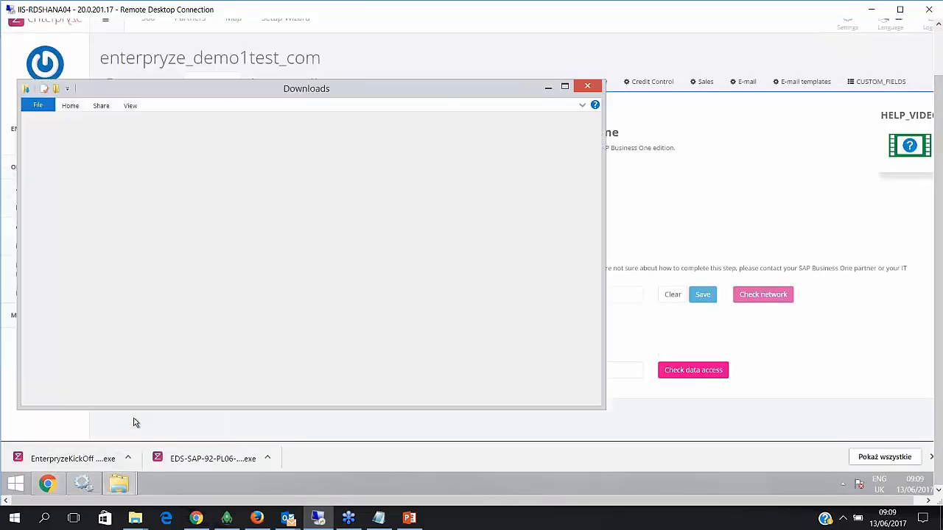
double_click(206, 161)
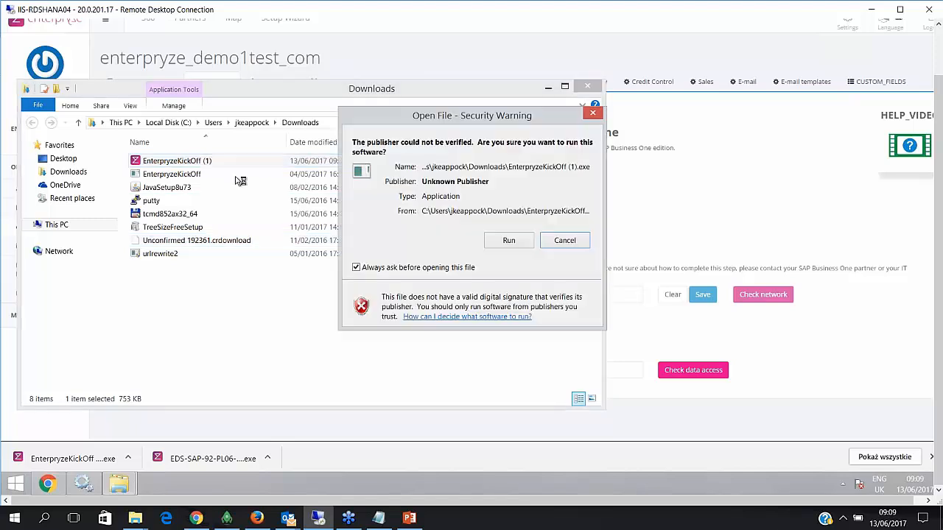
left_click(529, 240)
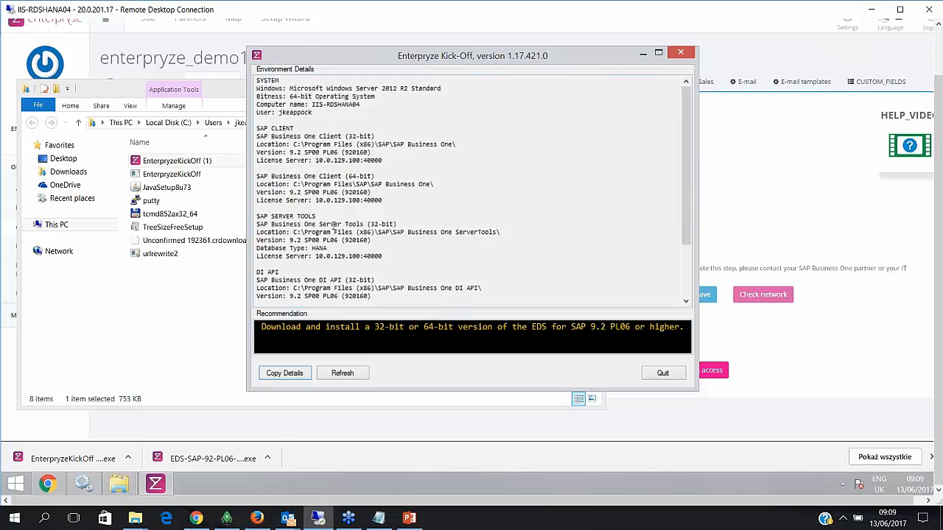
left_click(689, 281)
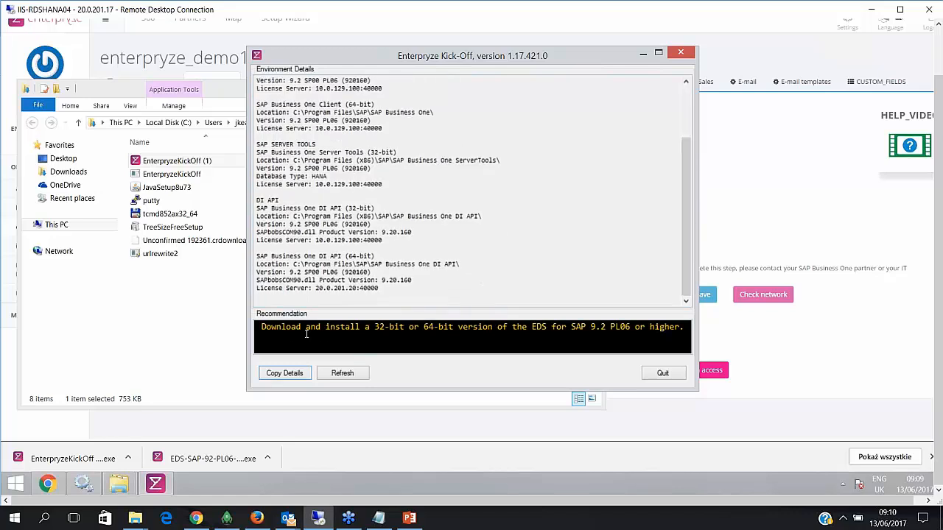
left_click_drag(262, 327, 683, 332)
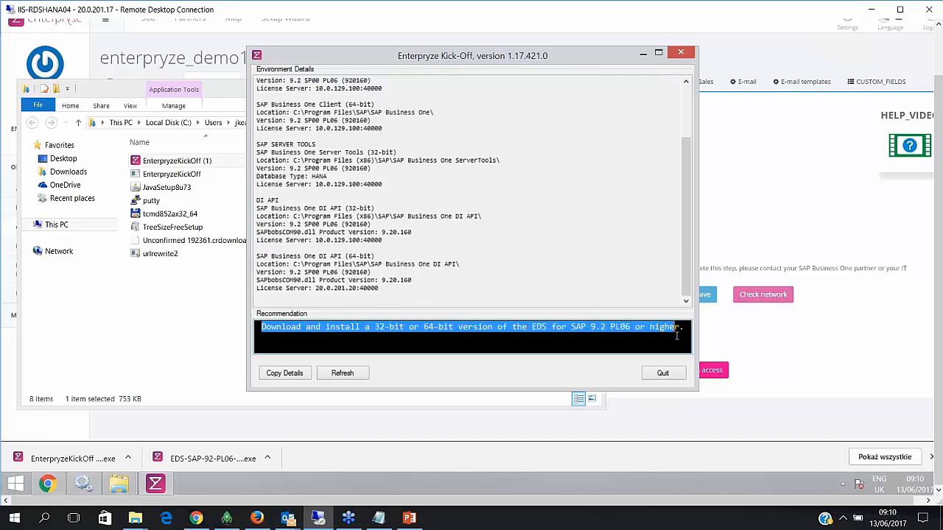
left_click(756, 190)
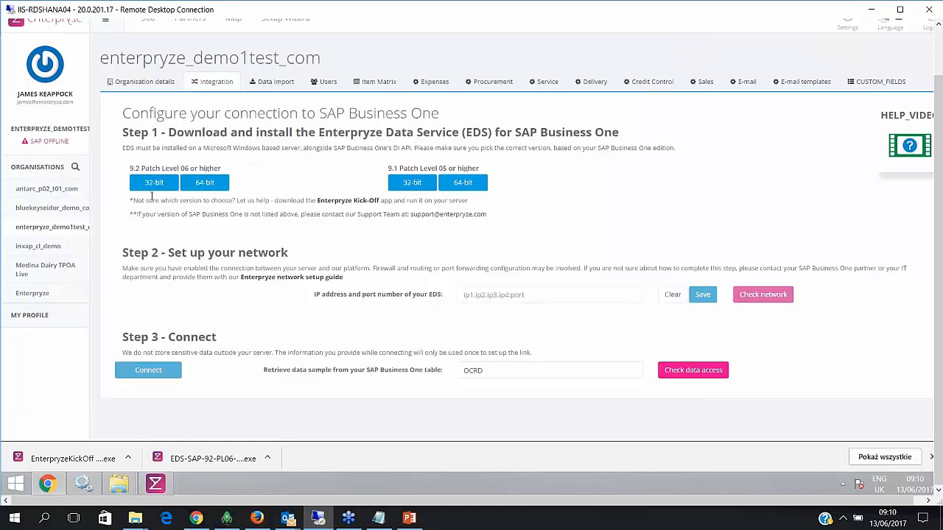
- Download the 32-bit EDS for SAP 9.2 PL06 and run its installer as administrator
left_click(154, 187)
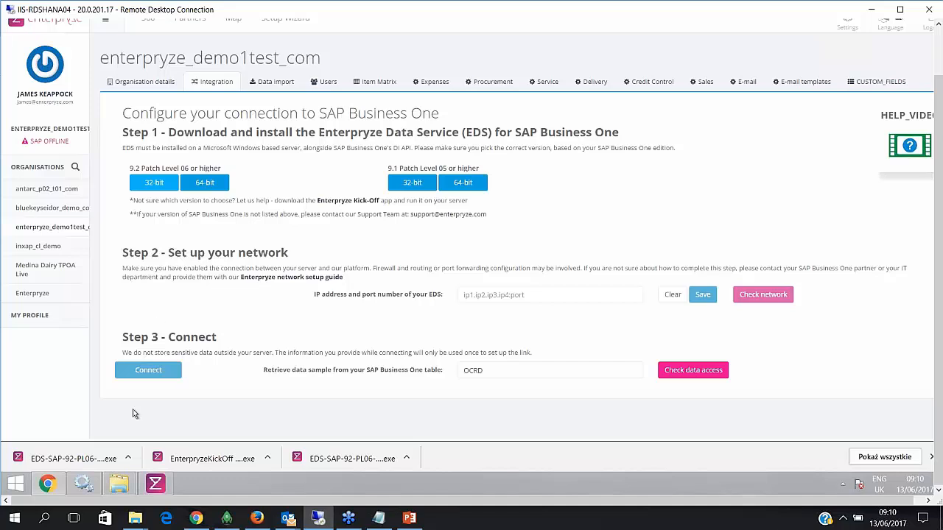
right_click(67, 458)
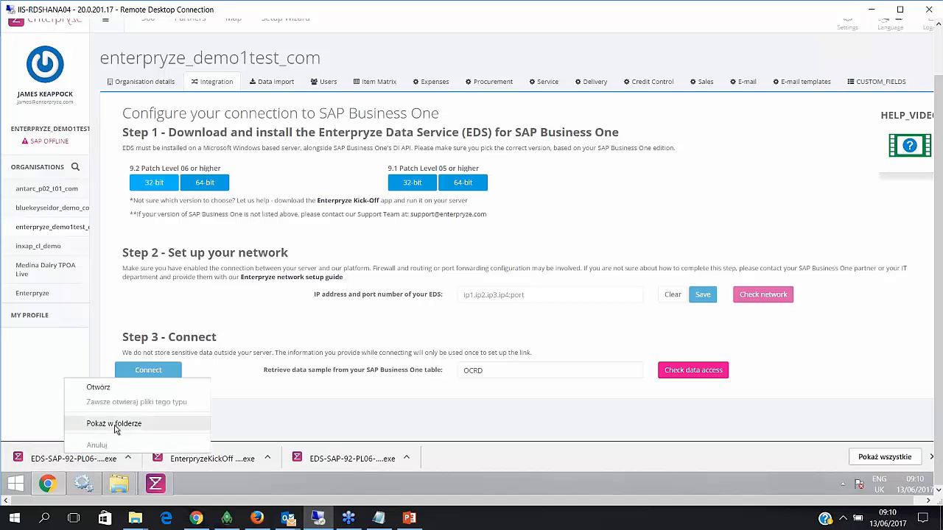
left_click(114, 424)
right_click(185, 161)
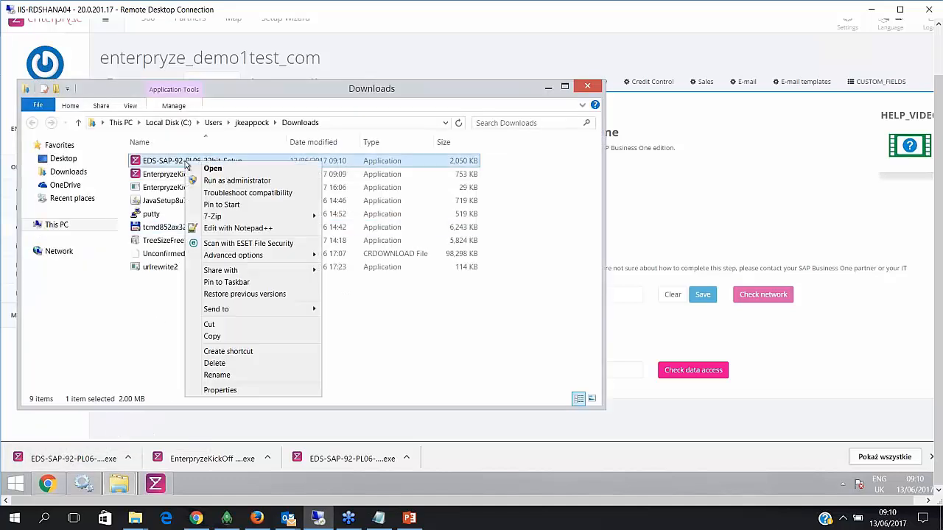
left_click(243, 181)
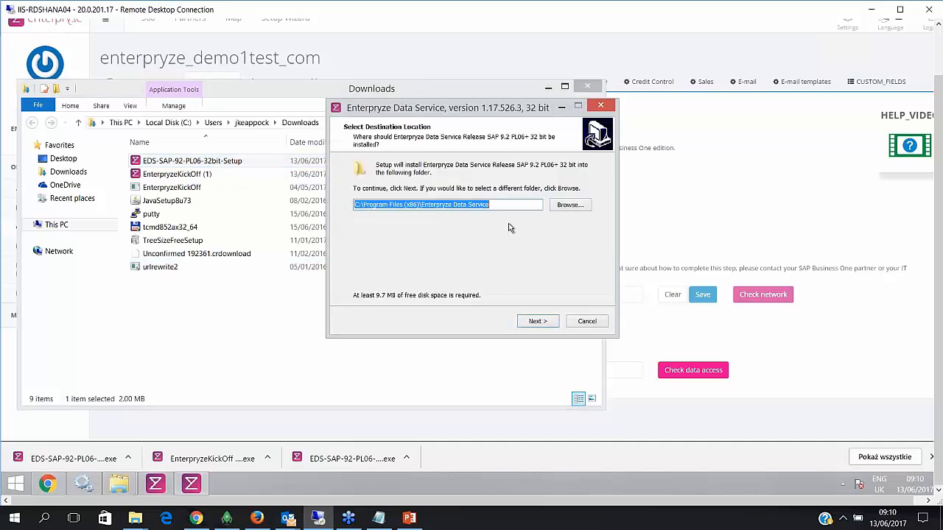
- Install the Enterpryze Data Service on port 8097 with service ID suffix DEMOWEB1
left_click(504, 206)
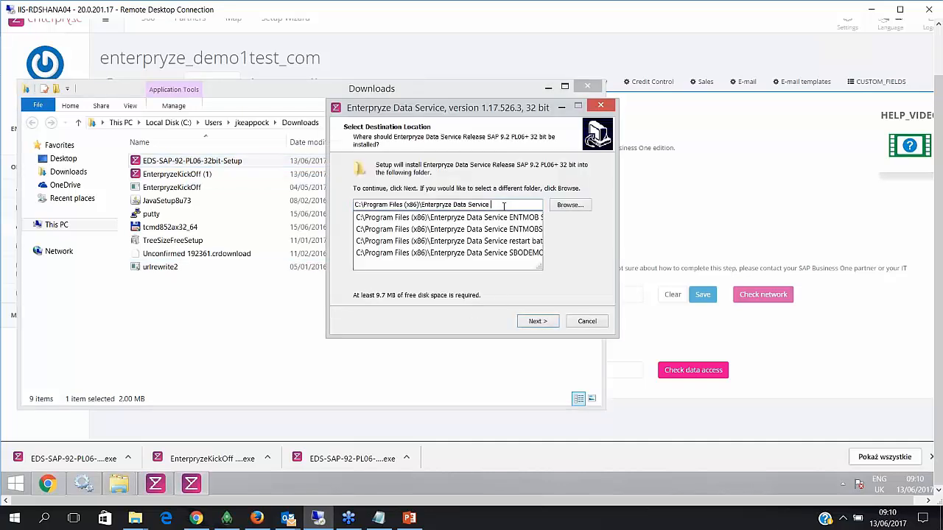
left_click(504, 206)
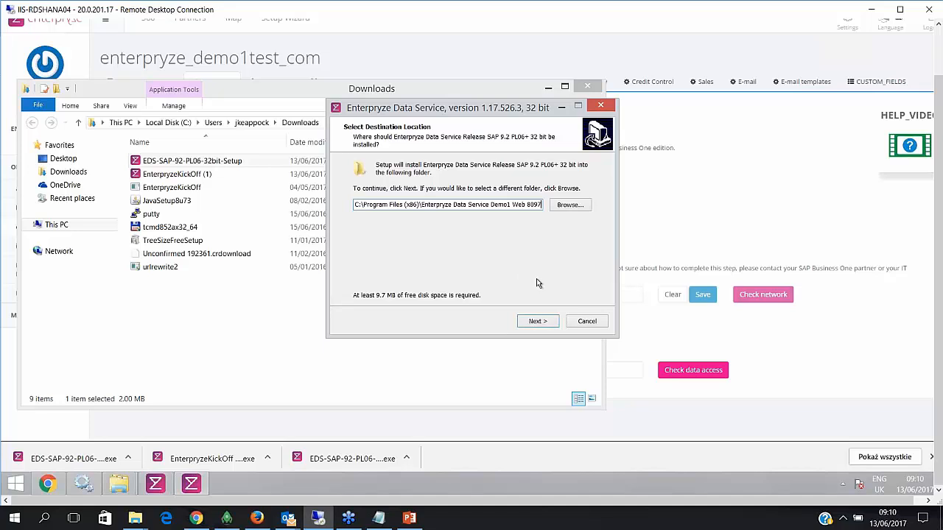
left_click(538, 322)
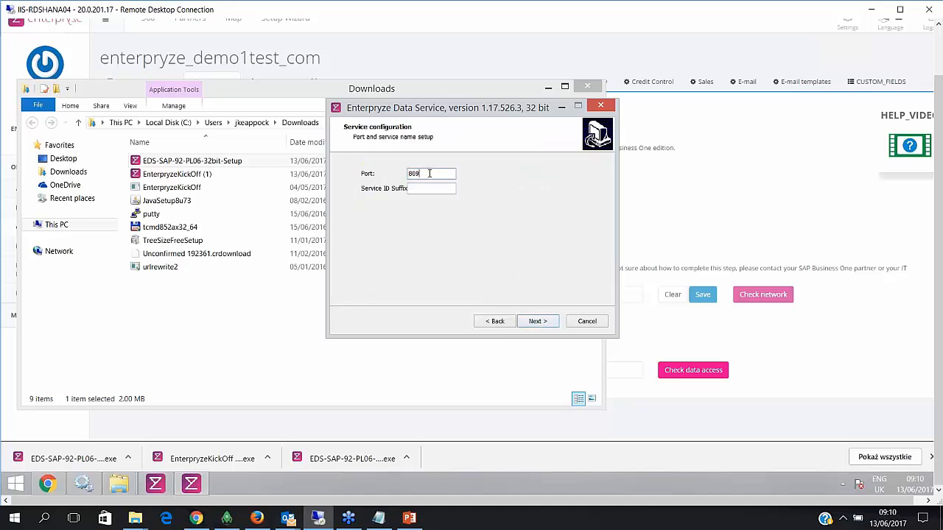
key("Tab")
type("DEMOWEB")
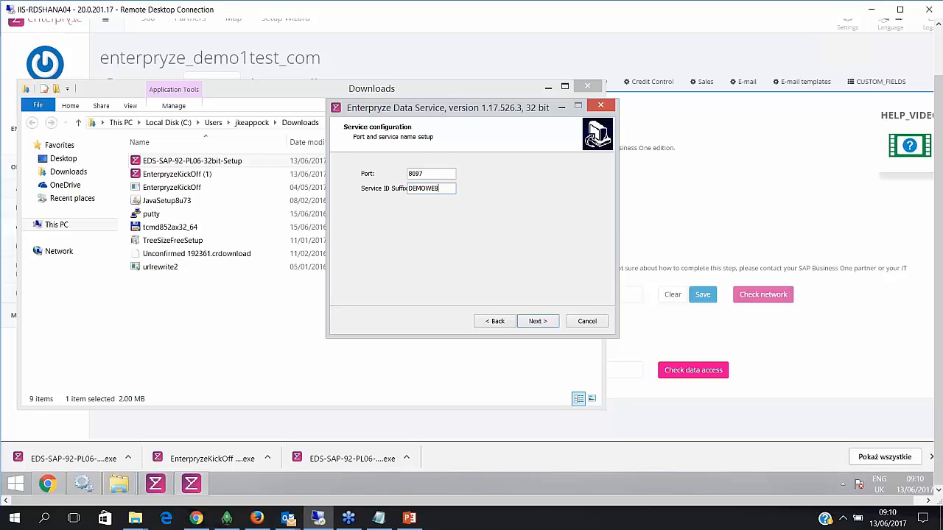
type("1")
left_click(539, 322)
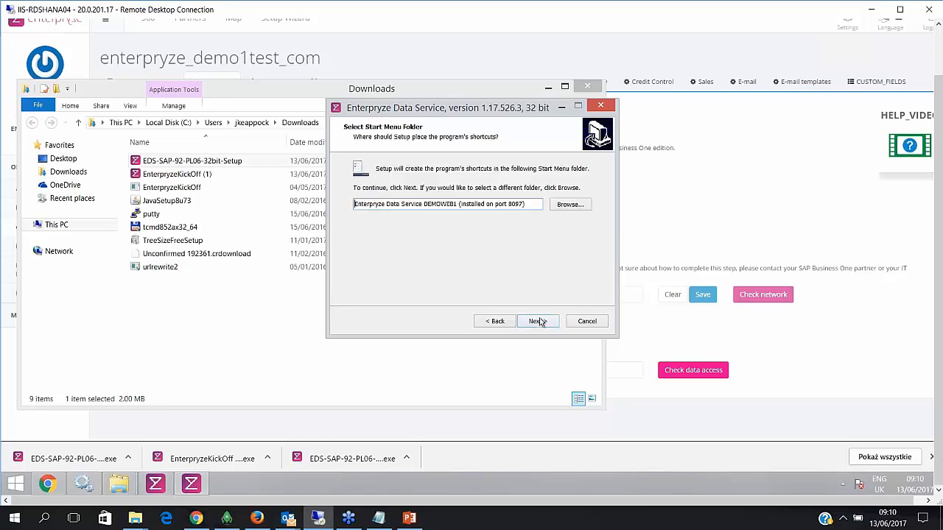
left_click(538, 322)
left_click(538, 322)
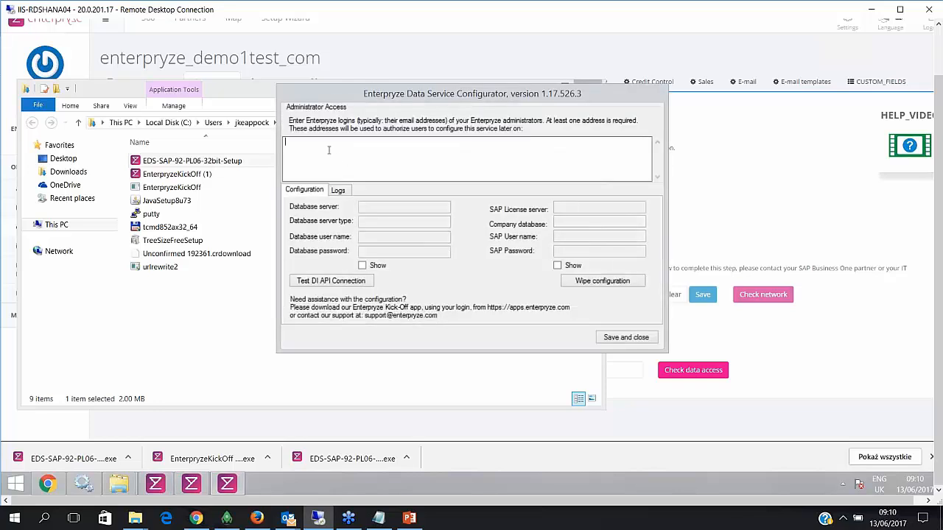
- Enter the administrator's e-mail login in Administrator Access and save the Configurator
type("JAMES")
key("BackSpace")
key("BackSpace")
key("BackSpace")
key("BackSpace")
left_click_drag(373, 144, 277, 141)
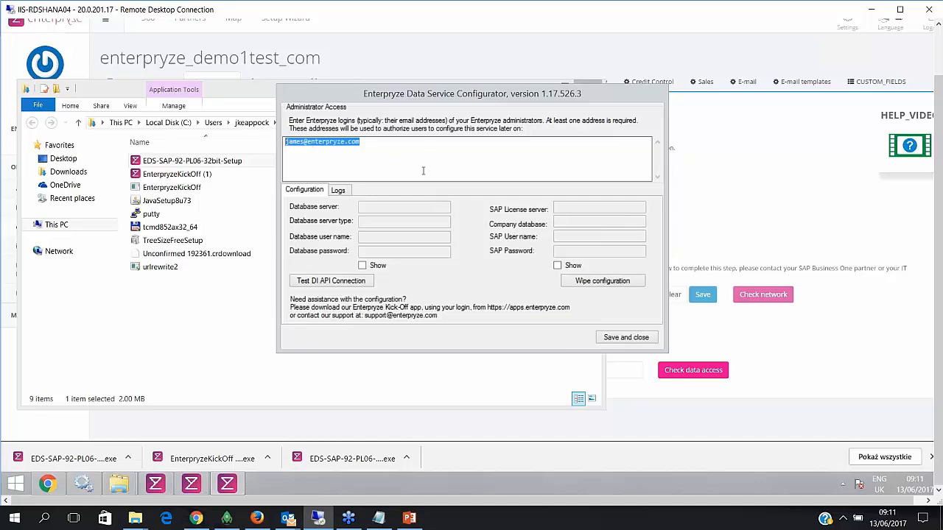
left_click(620, 339)
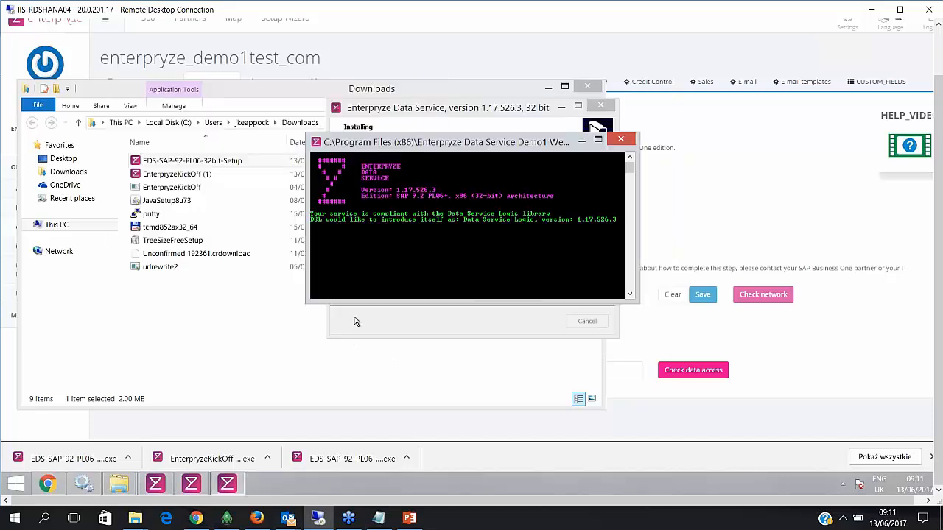
- Minimise the Downloads window and dismiss the Outlook new-mail notification
left_click(265, 92)
left_click(547, 88)
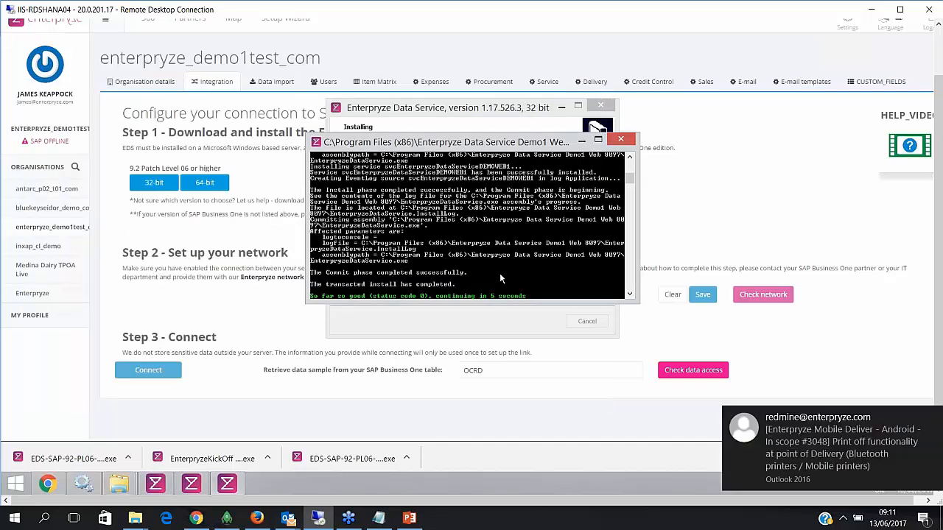
left_click(933, 419)
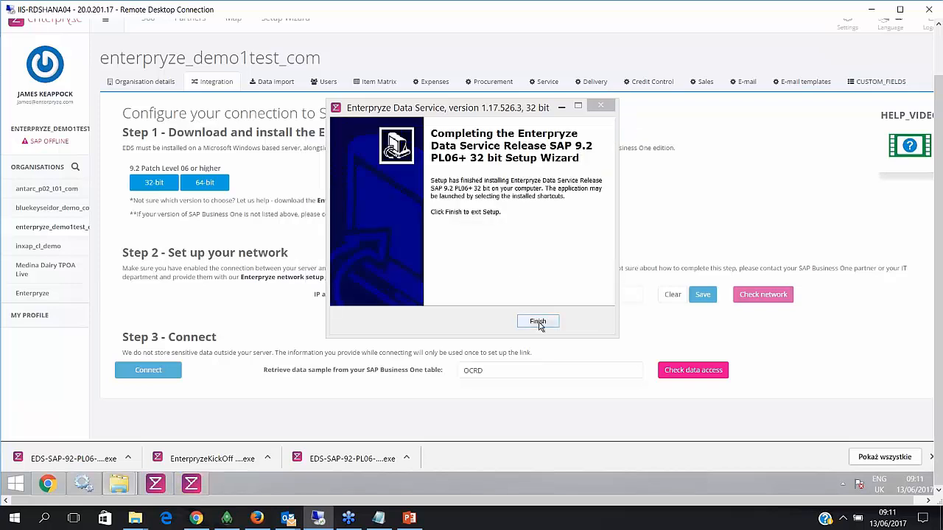
left_click(536, 322)
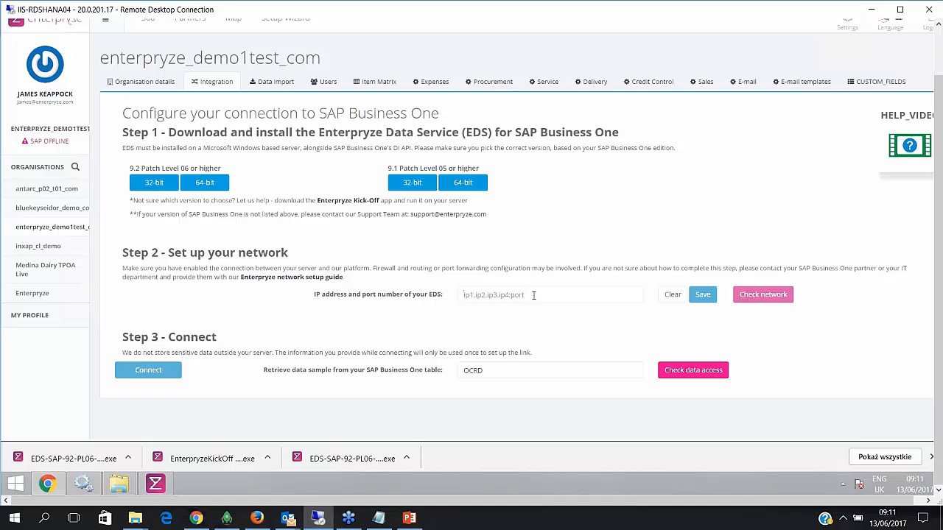
left_click(529, 295)
type("http://212.2.164.148:8097")
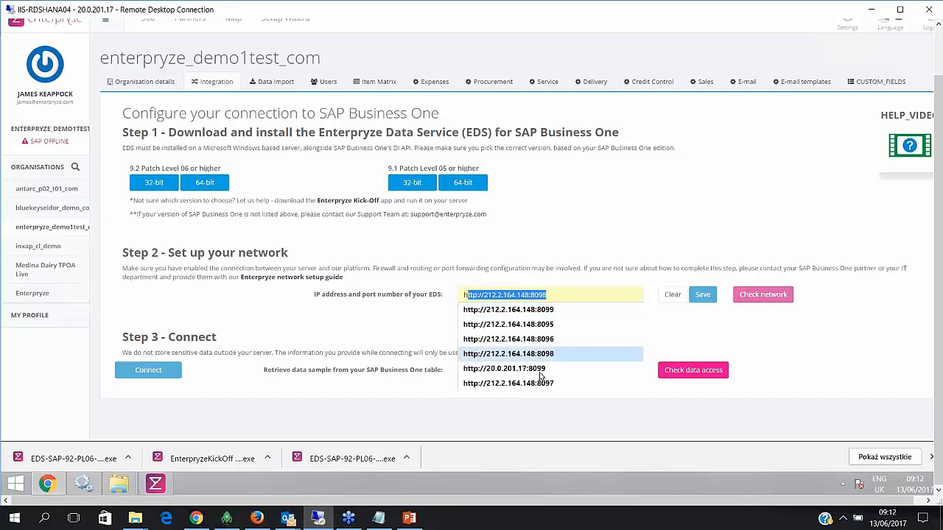
left_click(544, 383)
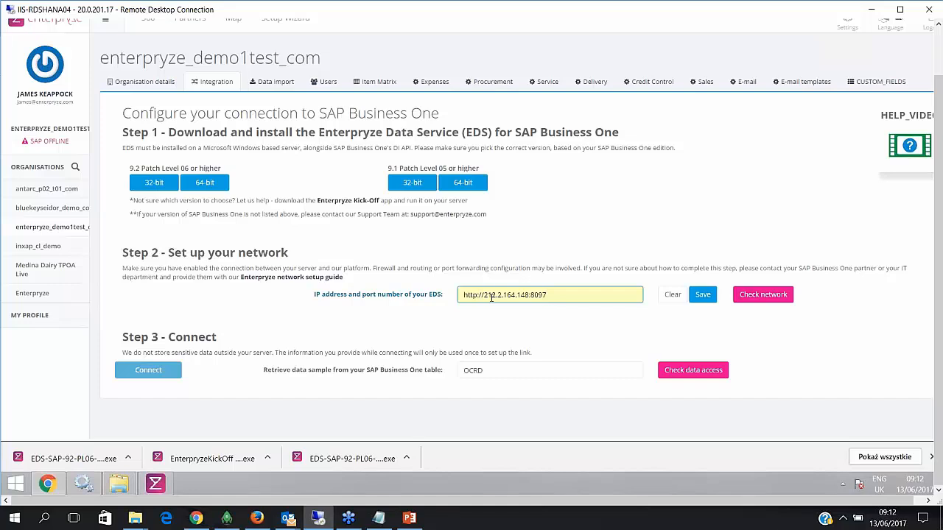
left_click_drag(484, 295, 547, 294)
left_click(531, 294)
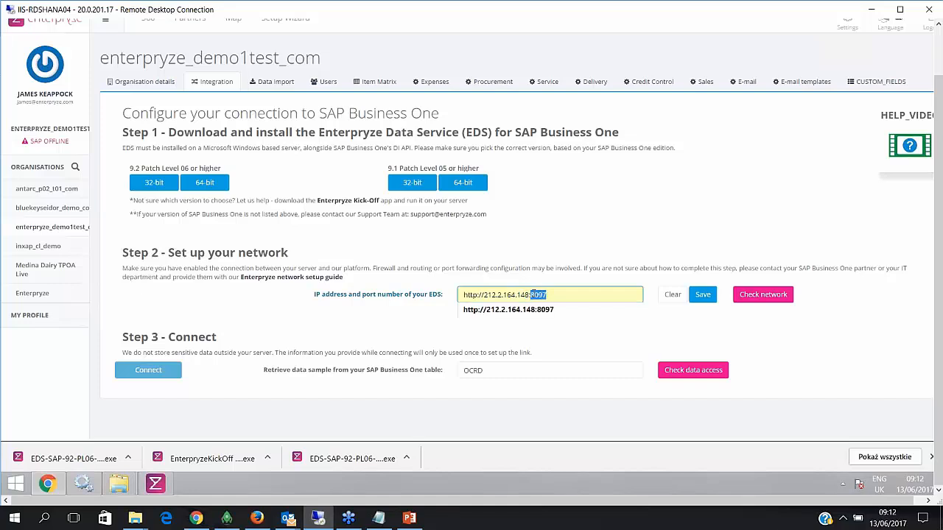
left_click(703, 295)
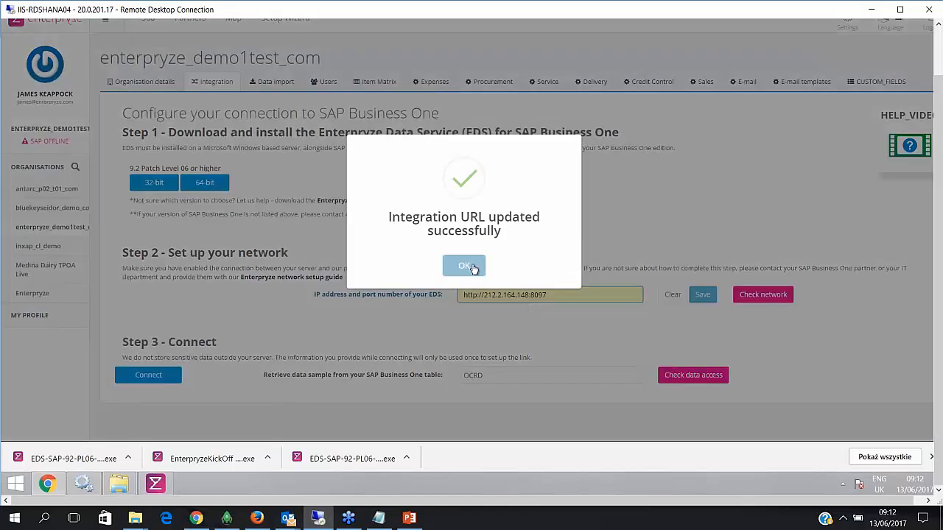
left_click(473, 267)
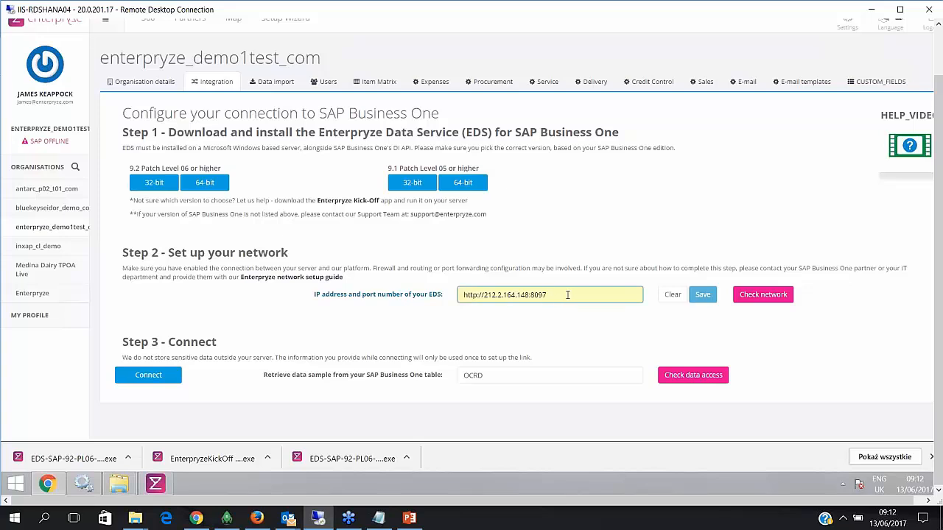
- Run Check network to confirm Enterpryze can reach the EDS
left_click_drag(565, 295, 483, 294)
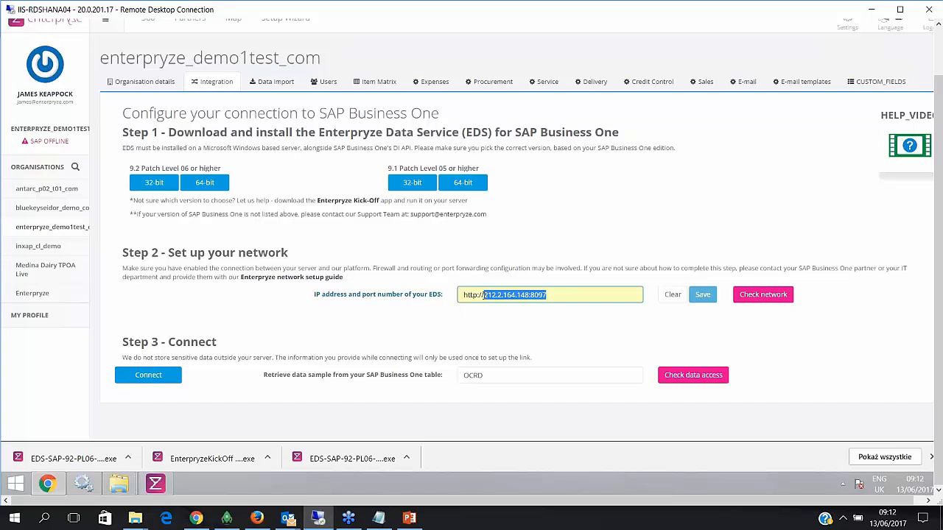
left_click(530, 295)
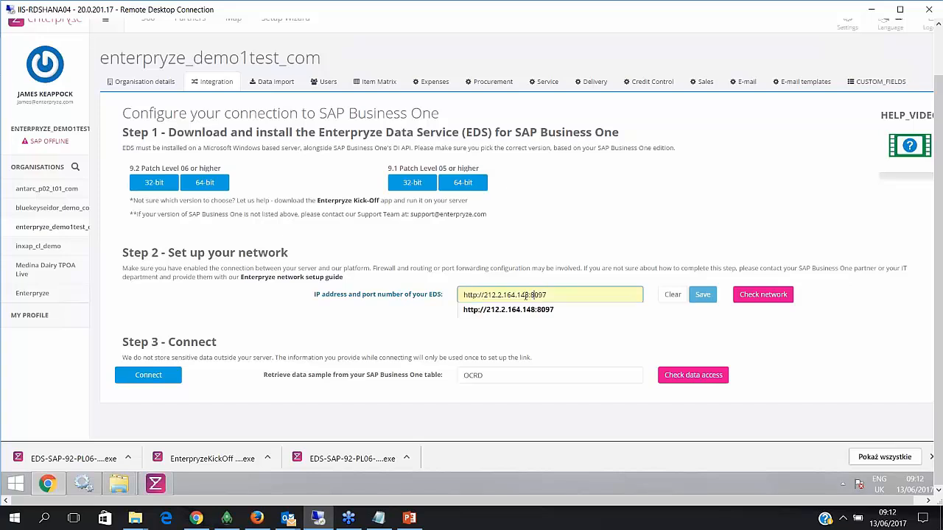
left_click(560, 240)
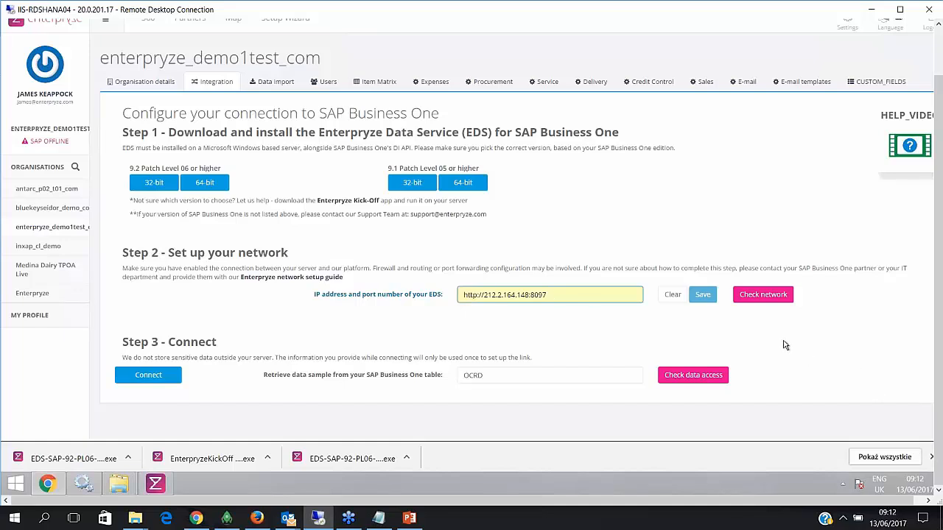
left_click(767, 295)
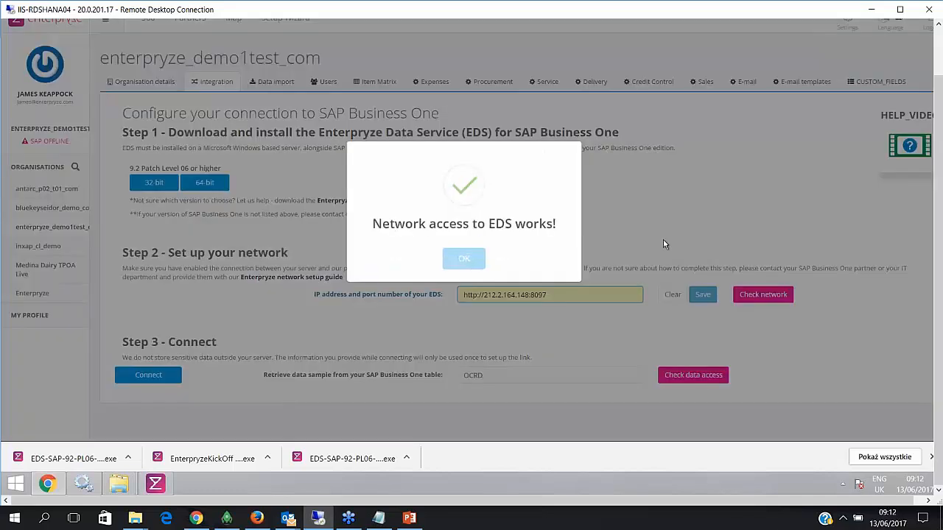
- Dismiss the success message and open the integration form with SAP HANA as database server type
left_click(462, 259)
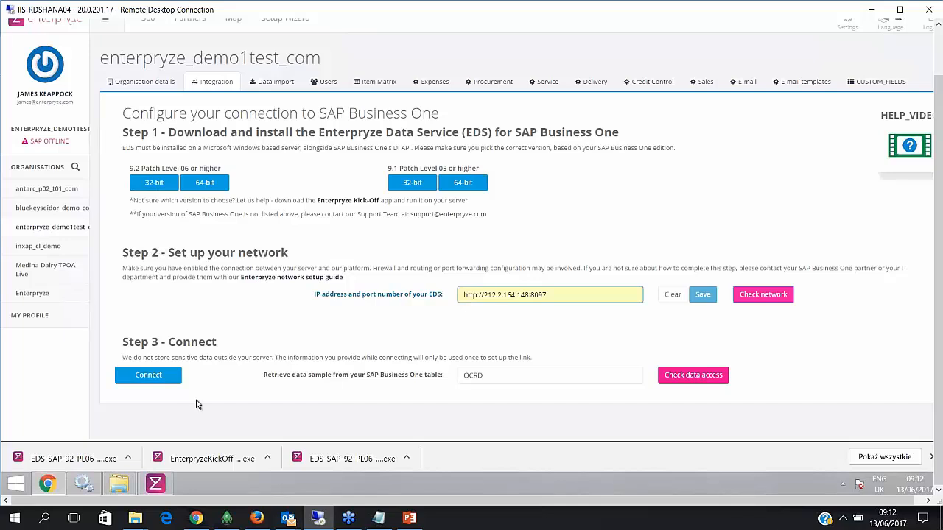
left_click(150, 380)
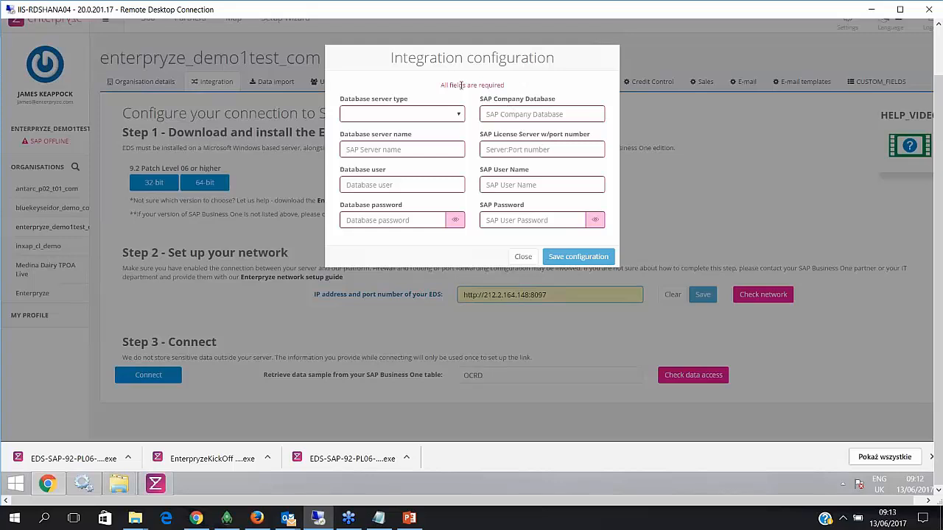
left_click(460, 113)
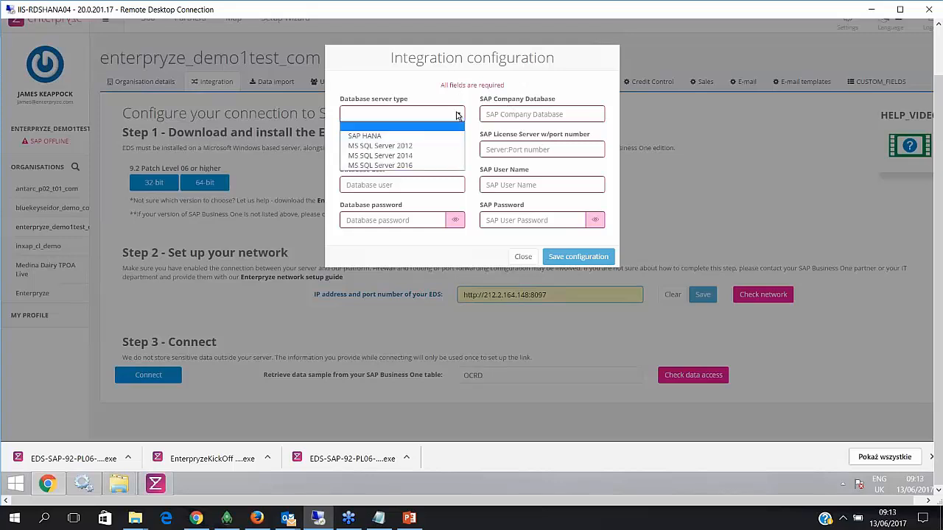
left_click(383, 137)
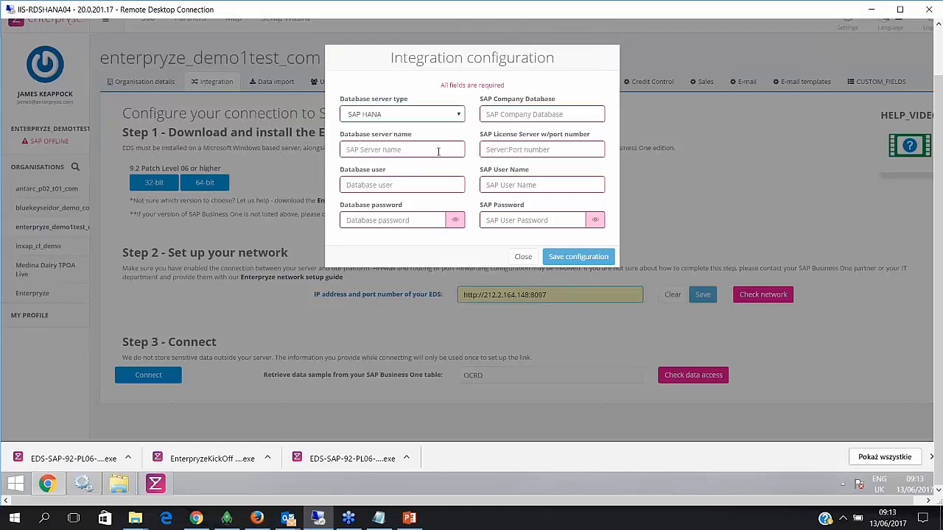
left_click(384, 150)
- Launch the SAP Business One client from Start and log in as user manager with its password
mouse_move(54, 483)
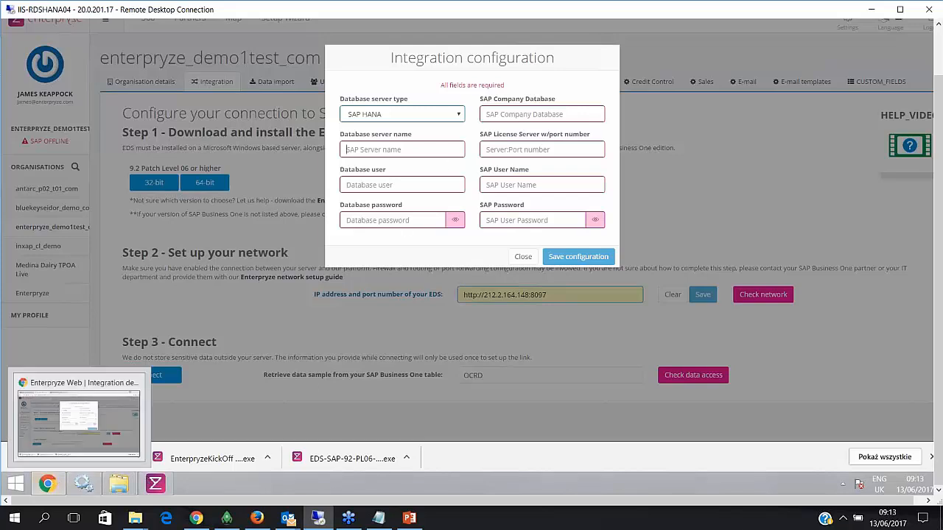
left_click(16, 483)
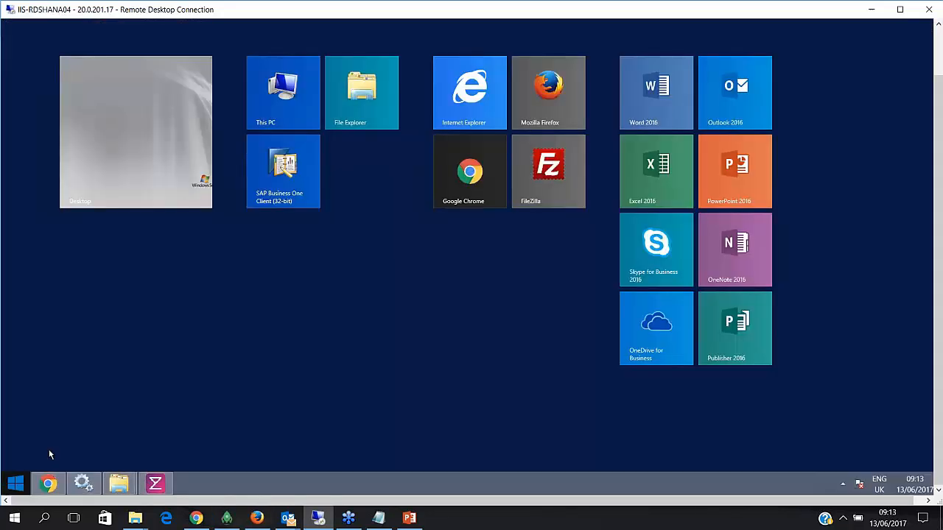
left_click(284, 179)
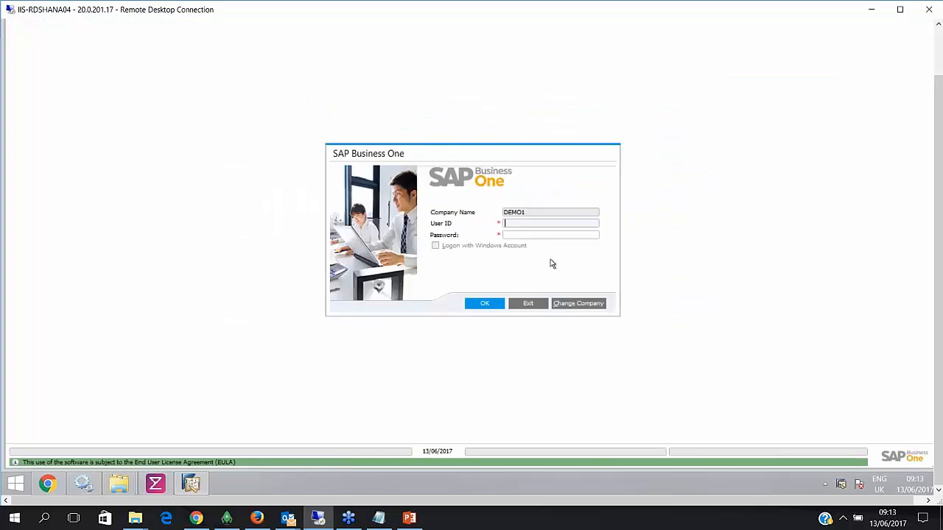
type("manager")
key("Tab")
type("manager")
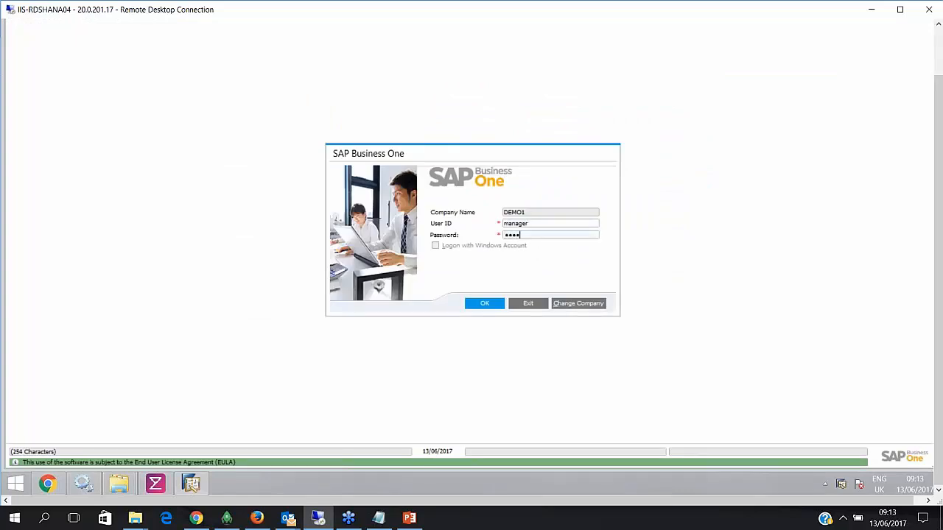
key("Return")
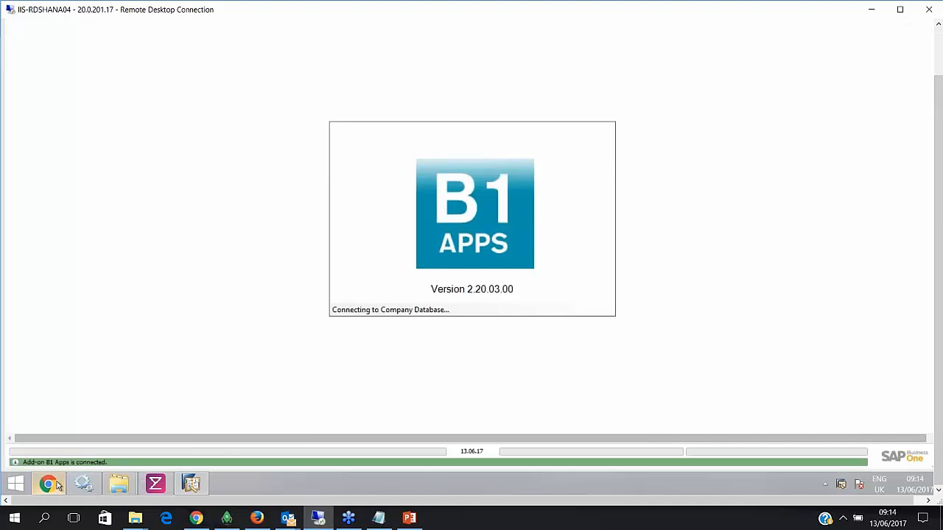
- Read DEMO1's HANADB server address 10.0.129.100:30015 in Administration > Choose Company, then return to Enterpryze
left_click(58, 485)
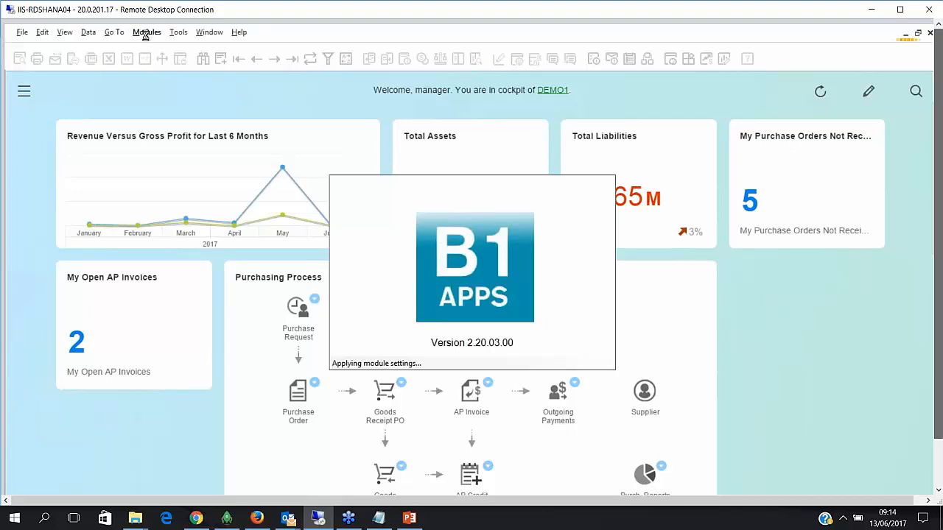
left_click(23, 90)
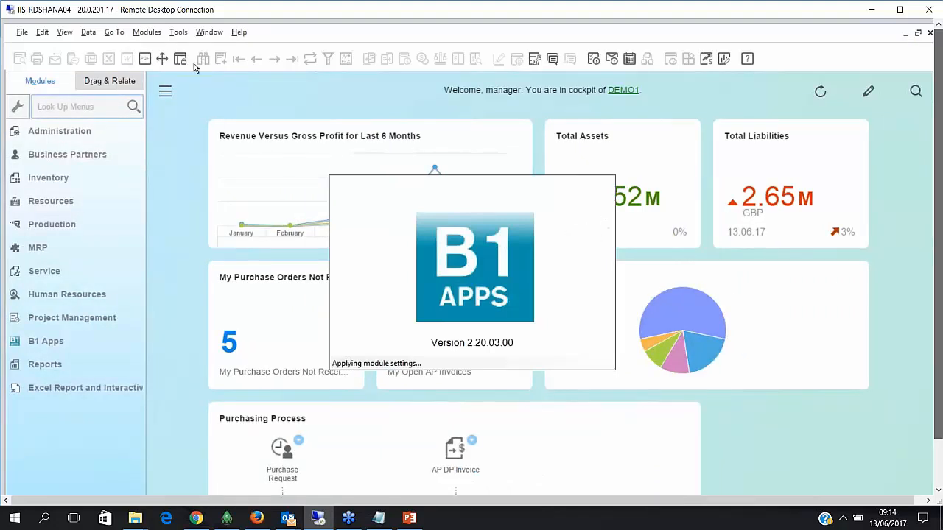
left_click(162, 59)
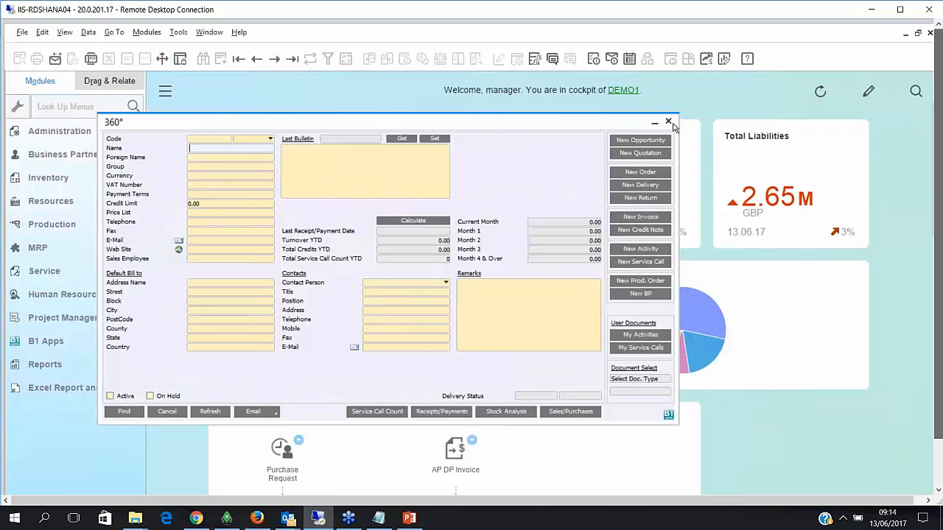
left_click(669, 123)
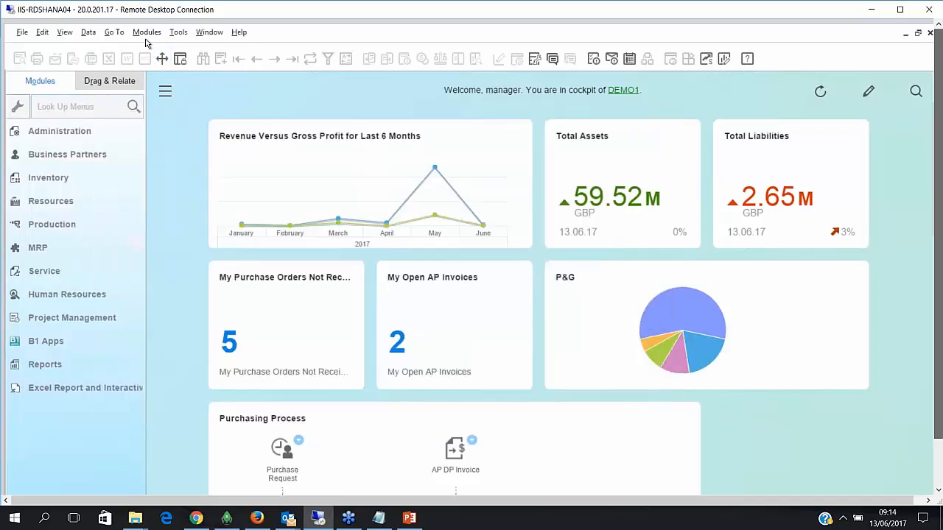
left_click(146, 33)
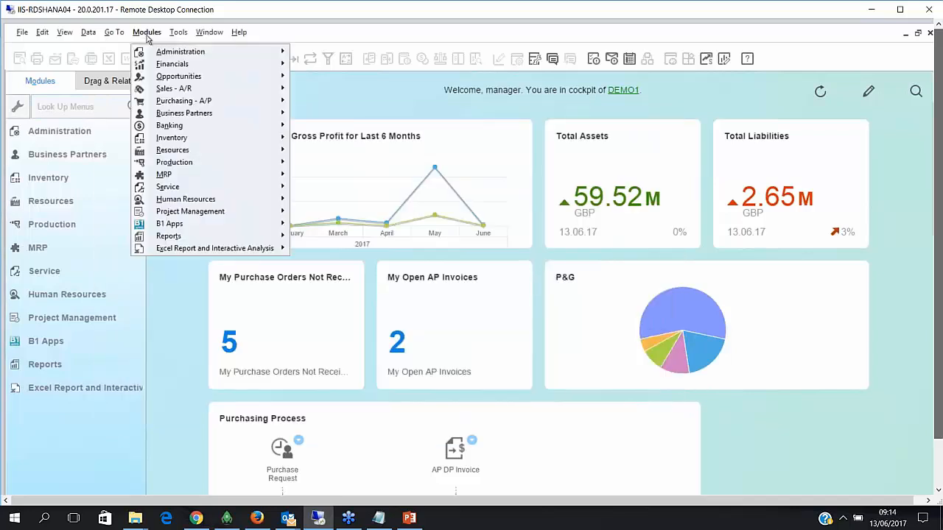
mouse_move(193, 58)
left_click(324, 53)
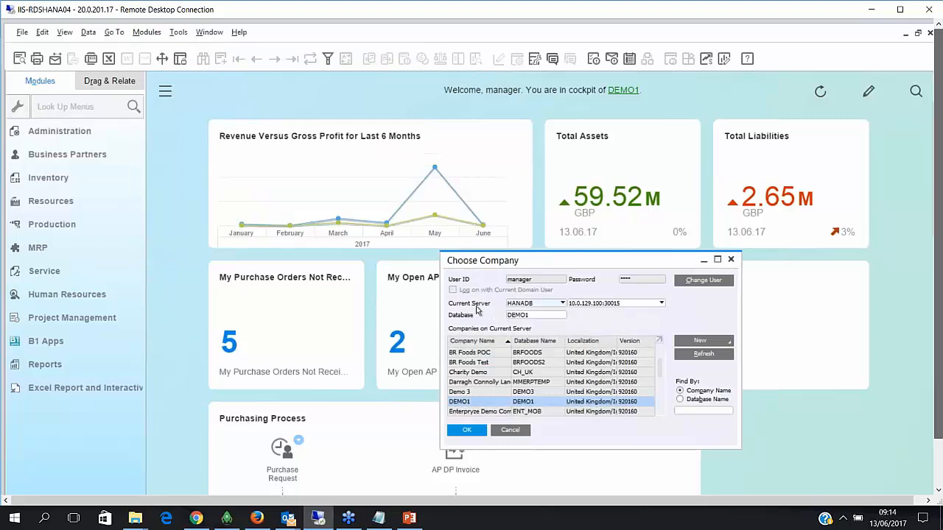
left_click(610, 304)
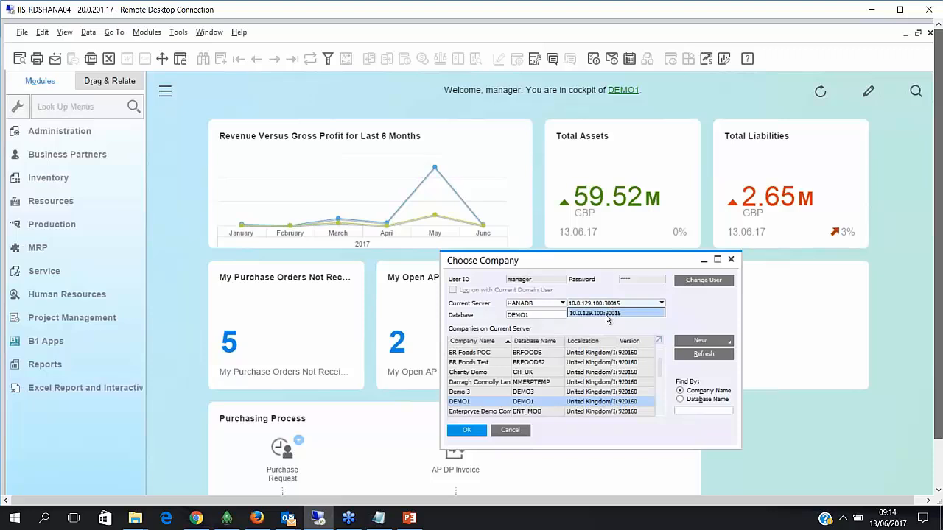
left_click(938, 490)
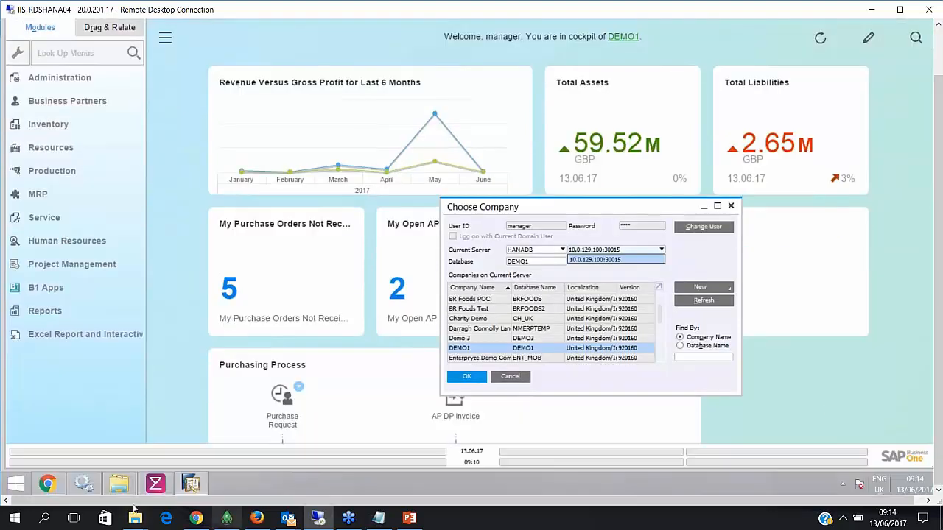
left_click(47, 484)
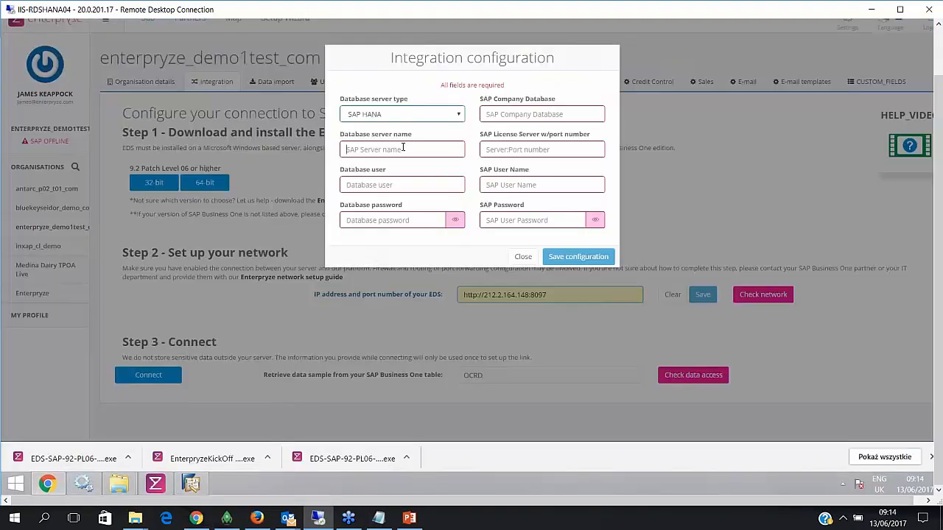
- Fill in server 10.0.129.100:30015, database user SYSTEM, its password, and company database DEMO1
type("10.0.129.100:30015")
left_click(403, 185)
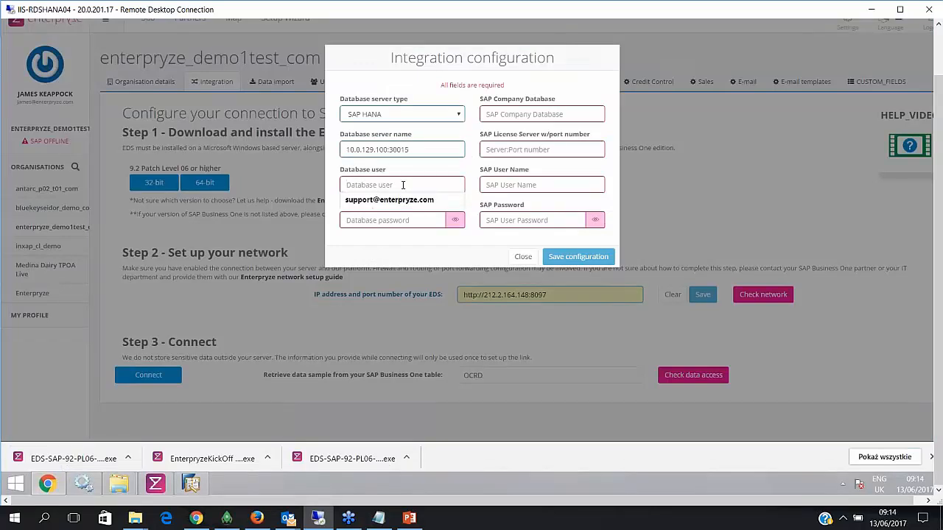
type("SYSTEM")
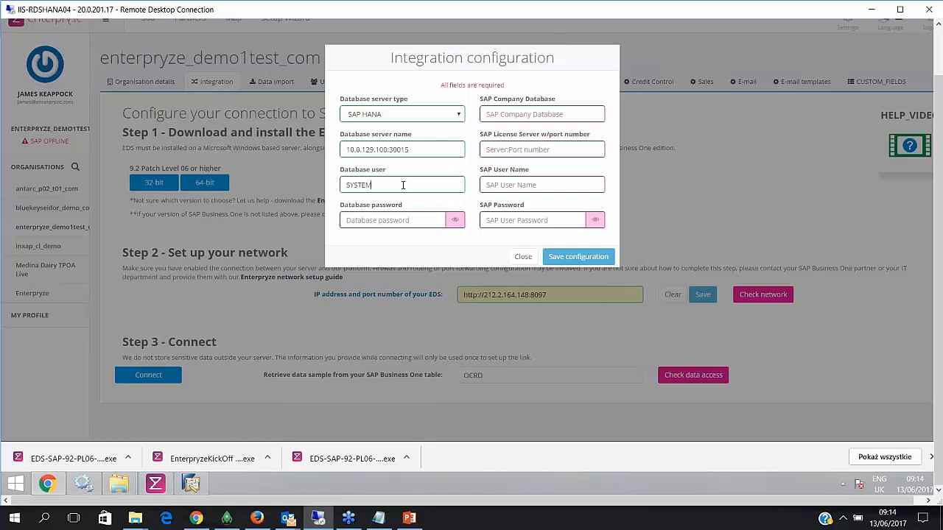
left_click(390, 220)
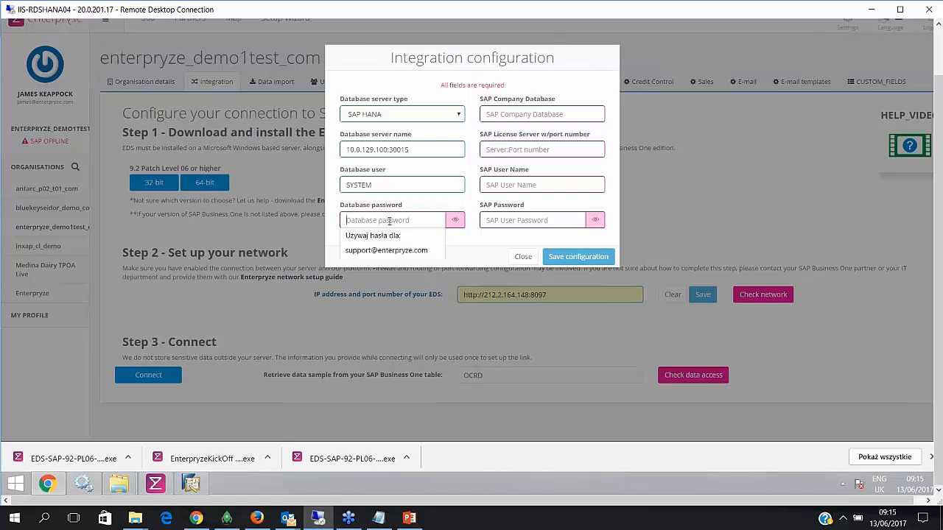
type("•••")
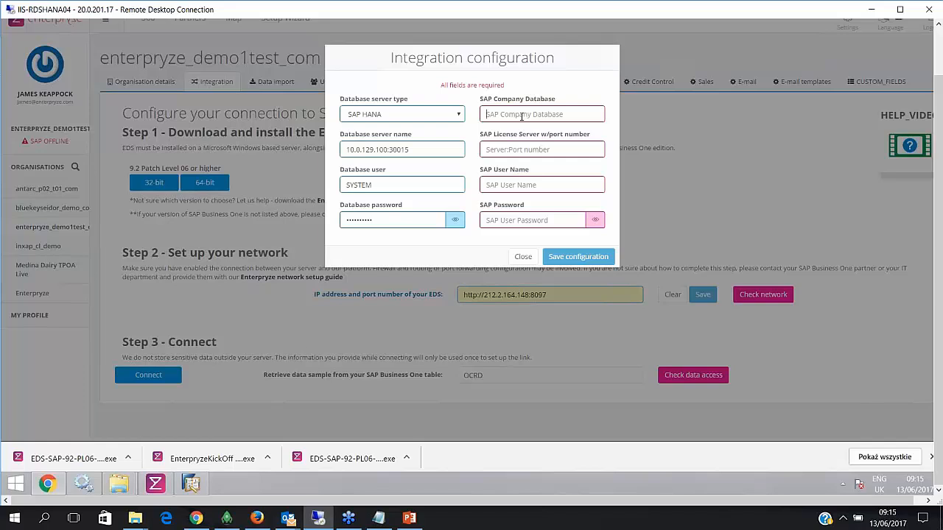
type("DEMO1")
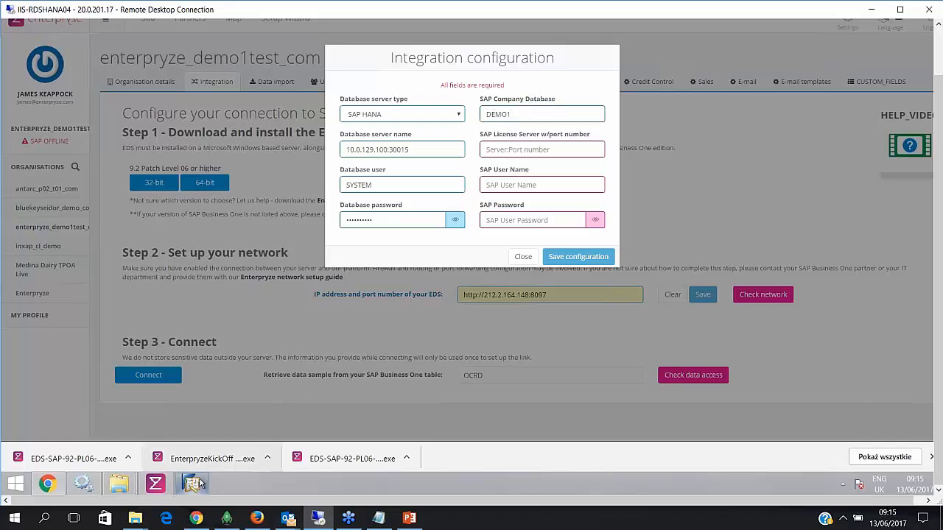
left_click(519, 152)
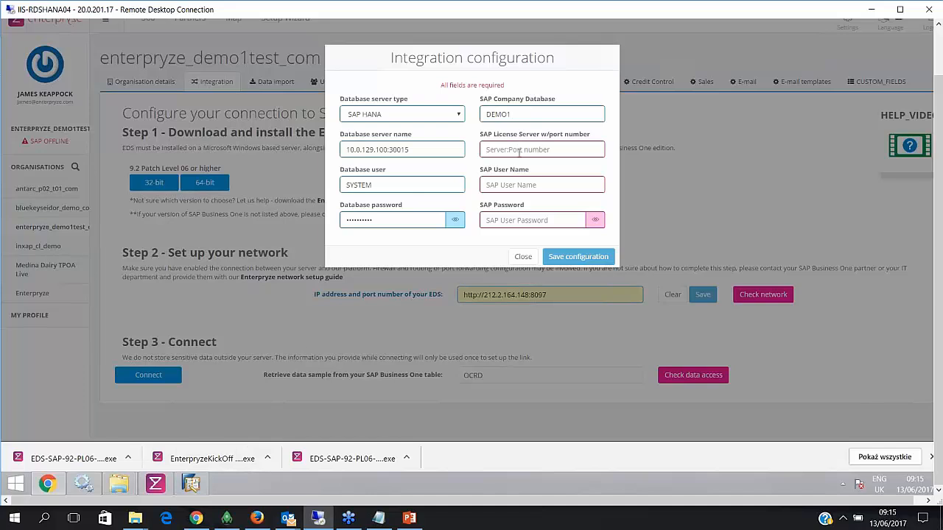
- Look up license server 10.0.129.100 on port 40000 in SAP's License Administration, then cancel out
left_click(191, 484)
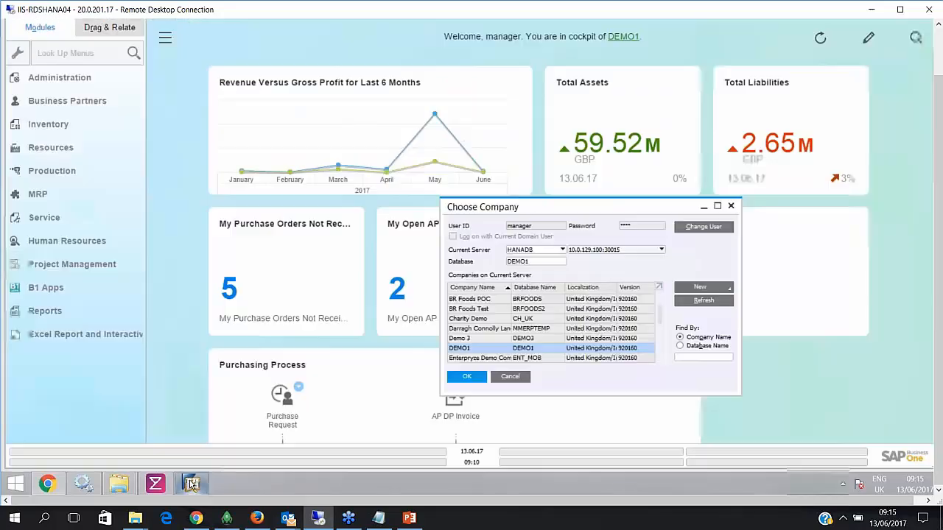
left_click(731, 206)
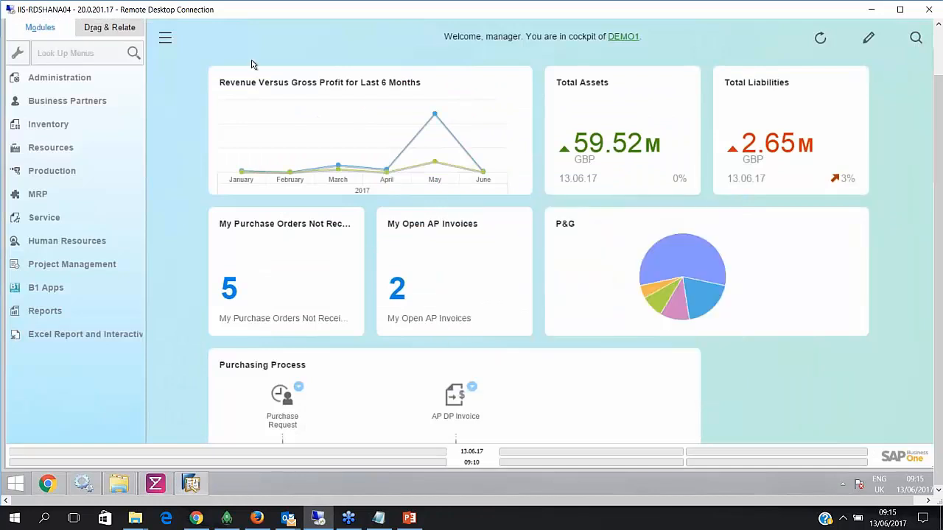
left_click(46, 79)
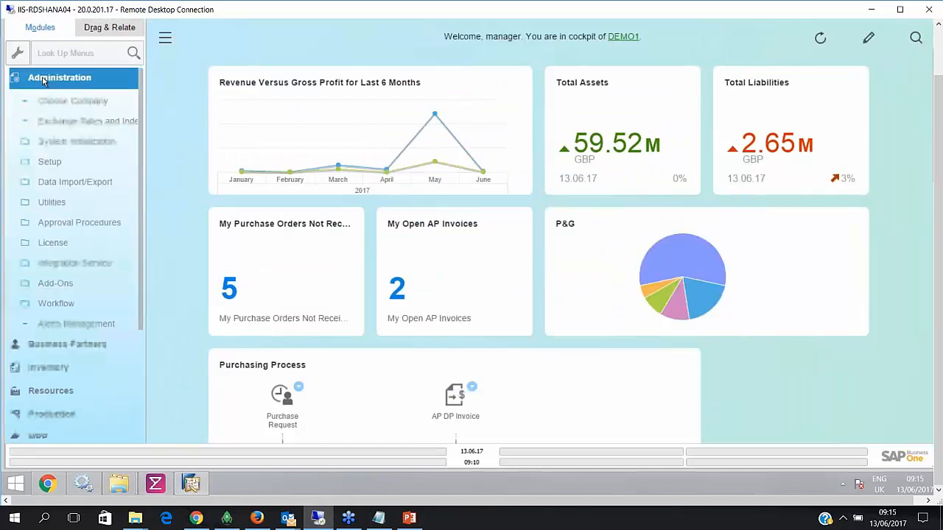
left_click(57, 245)
left_click(74, 263)
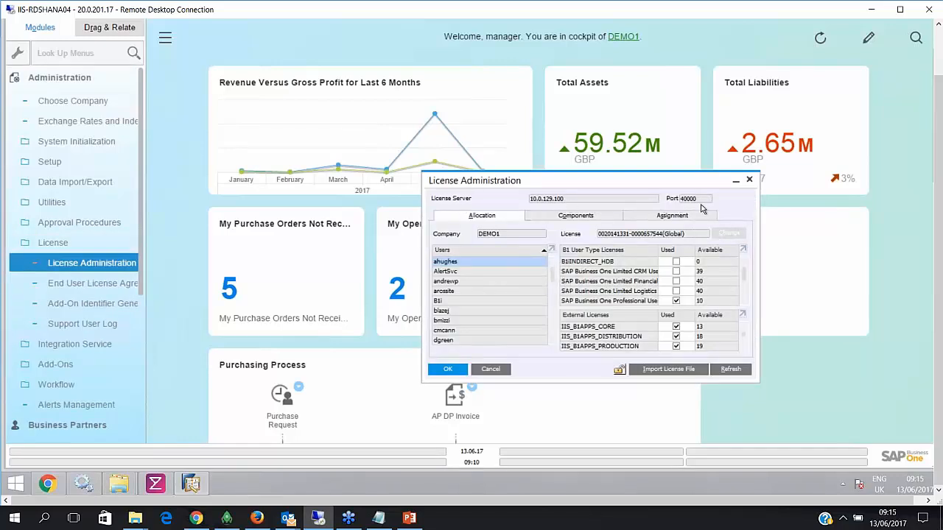
left_click(503, 370)
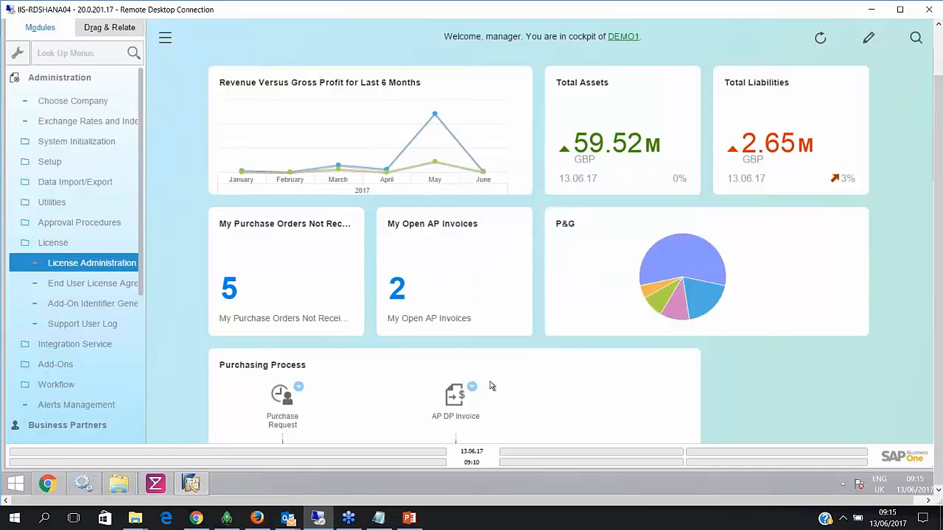
left_click(50, 485)
- Enter license server 10.0.129.100:40000, SAP user manager and its password, then save the configuration
key("ctrl+v")
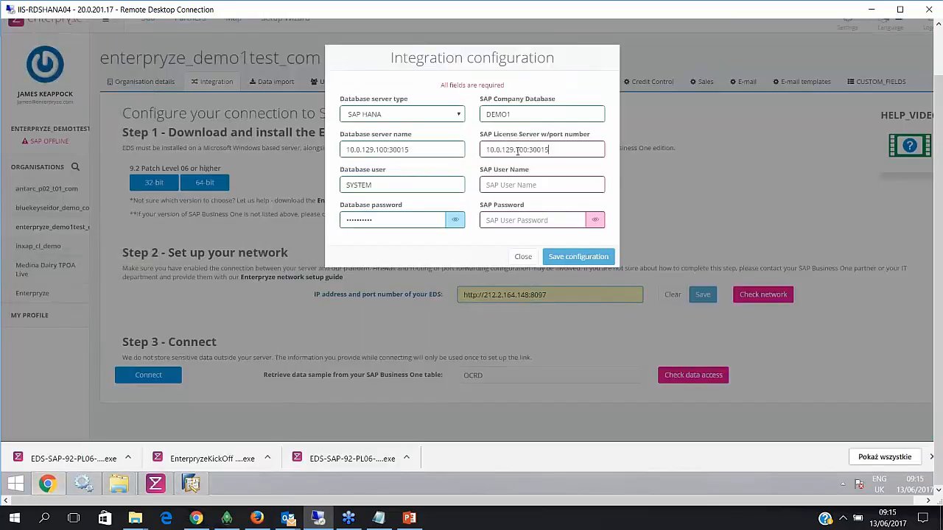
key("BackSpace")
key("BackSpace")
key("BackSpace")
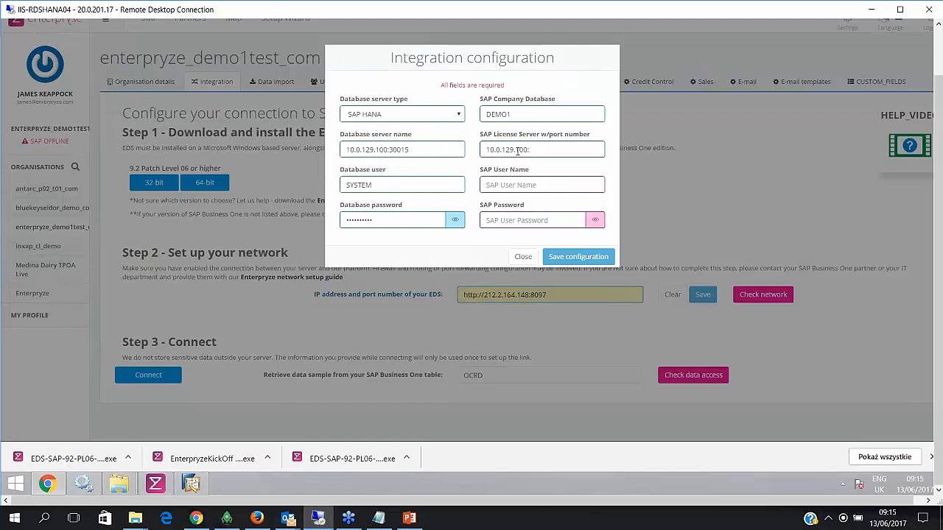
type("40000")
left_click(532, 187)
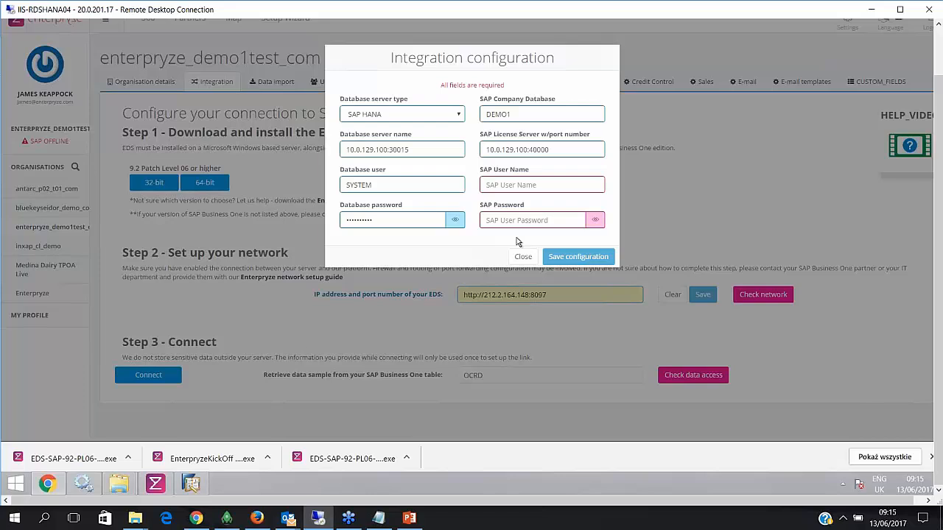
type("manager")
key("Tab")
type("****")
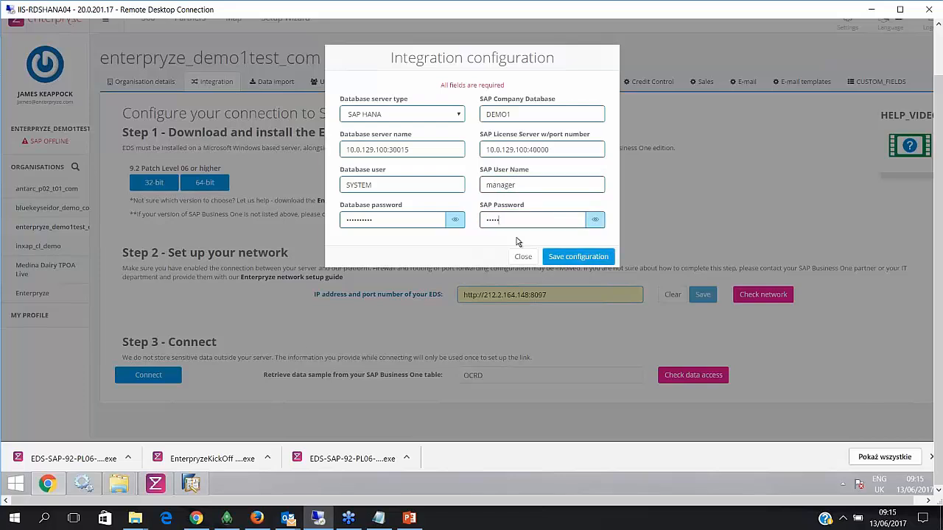
key("BackSpace")
key("BackSpace")
key("BackSpace")
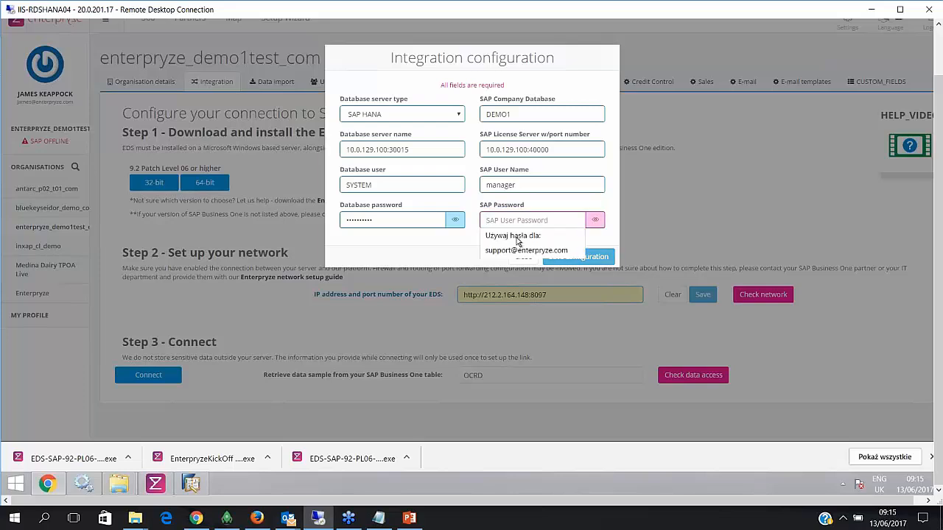
type("**")
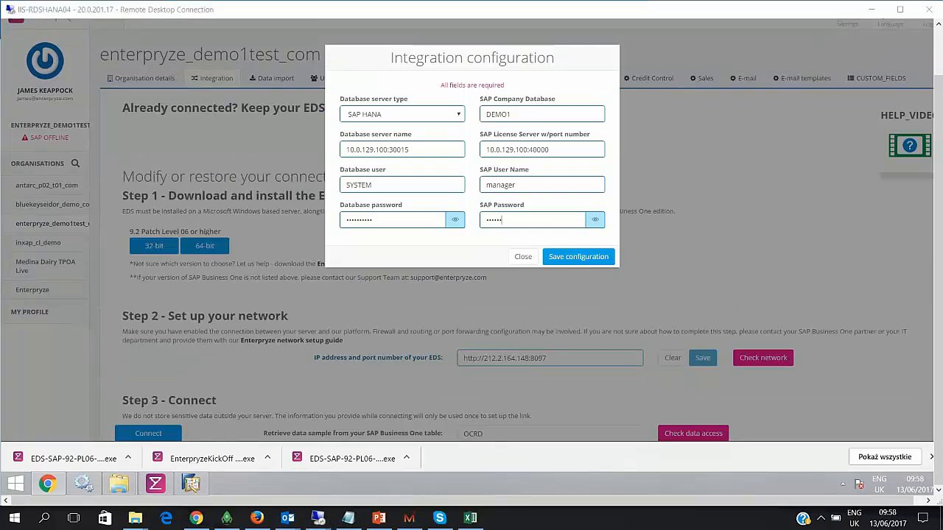
left_click(578, 258)
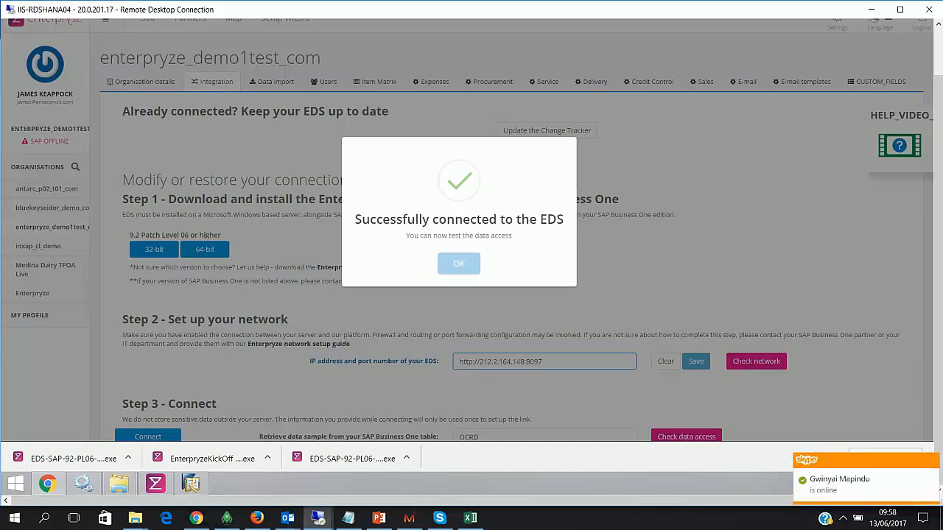
- Dismiss the EDS connection success message and highlight OCRD in the sample table field
left_click(459, 263)
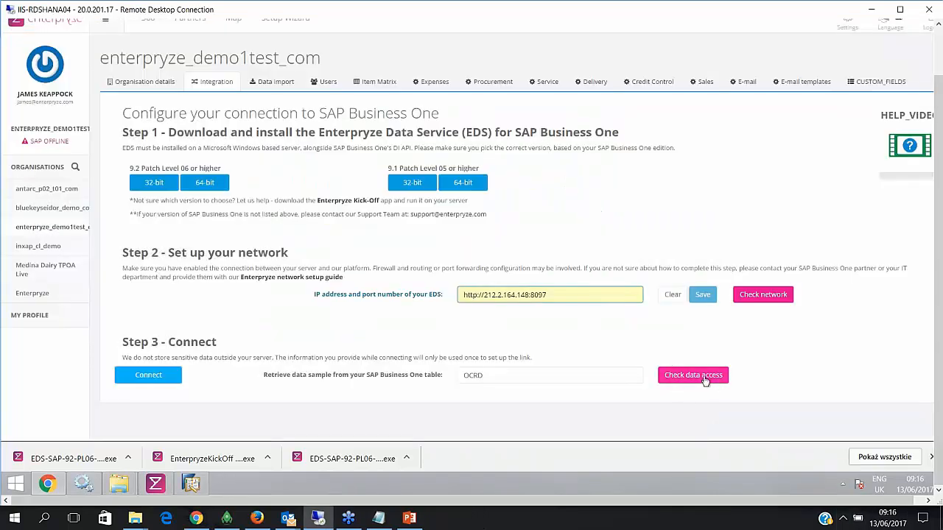
left_click(510, 376)
left_click_drag(495, 376, 377, 377)
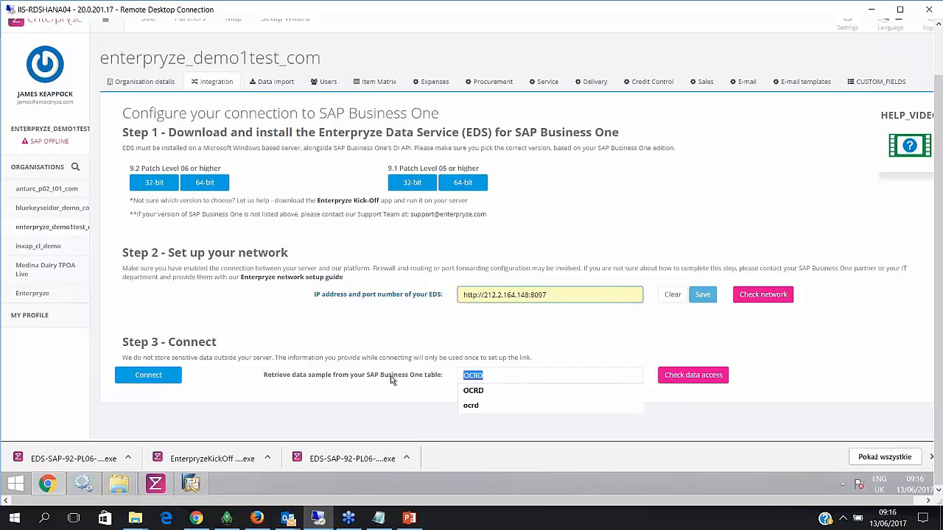
left_click(480, 335)
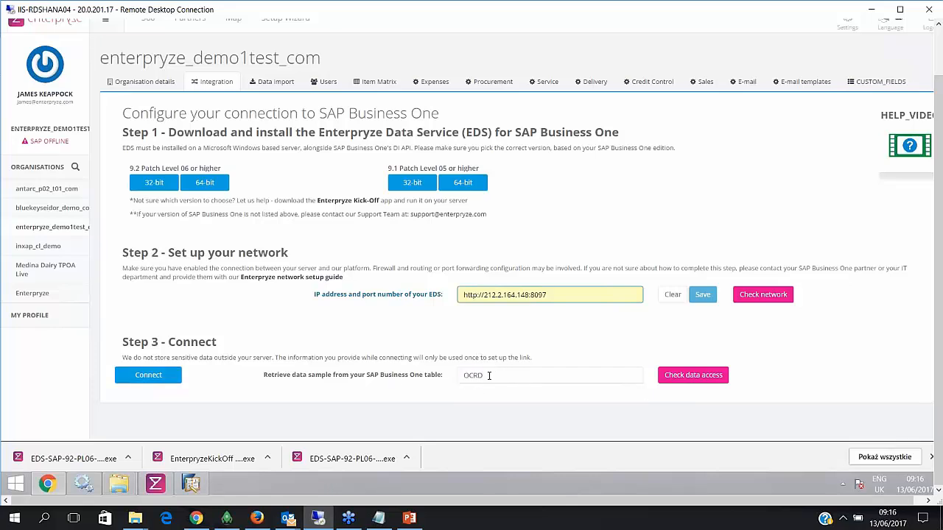
left_click_drag(488, 375, 441, 380)
left_click(499, 333)
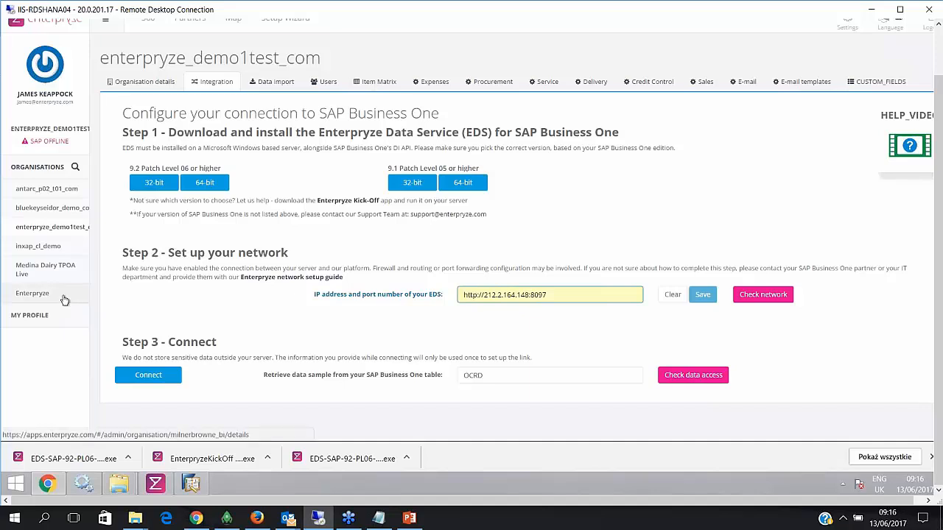
- Look at the Data import section, then select the Demo Company organisation to show its integration page
left_click(285, 83)
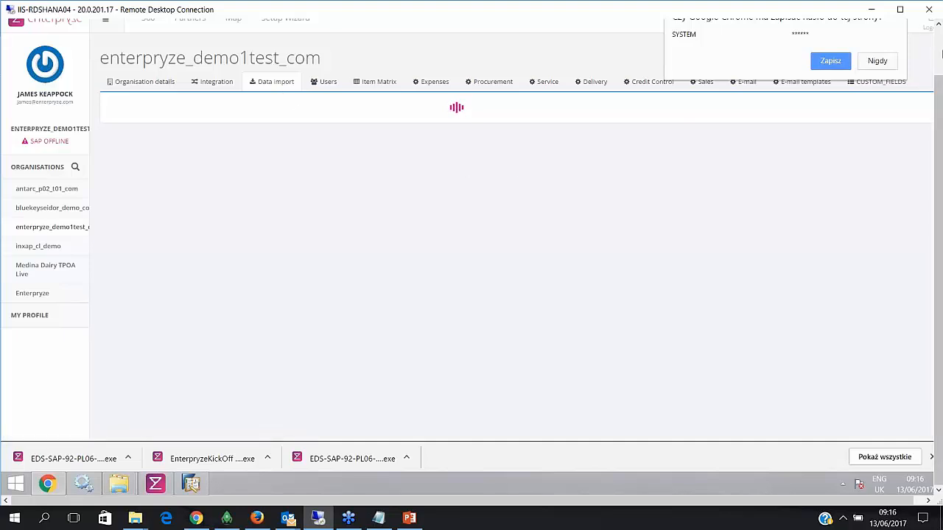
left_click_drag(939, 423, 938, 374)
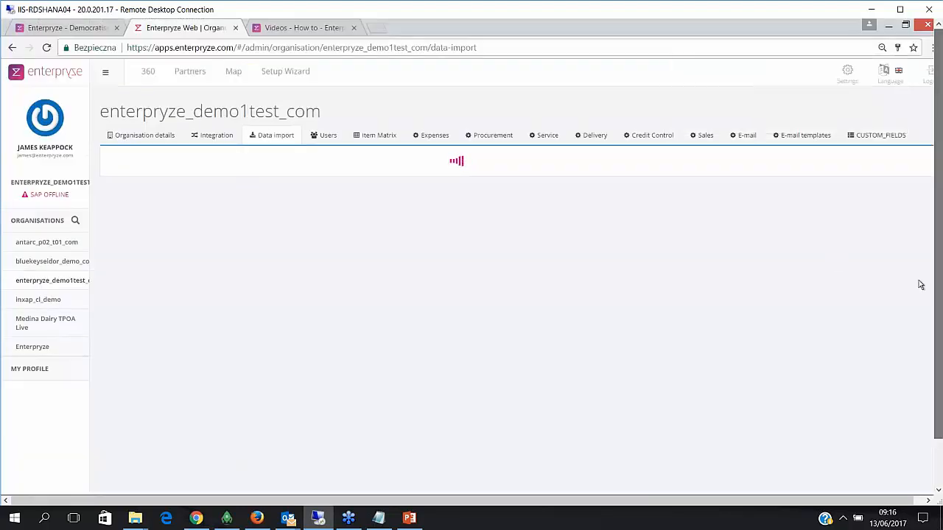
left_click_drag(939, 305, 939, 355)
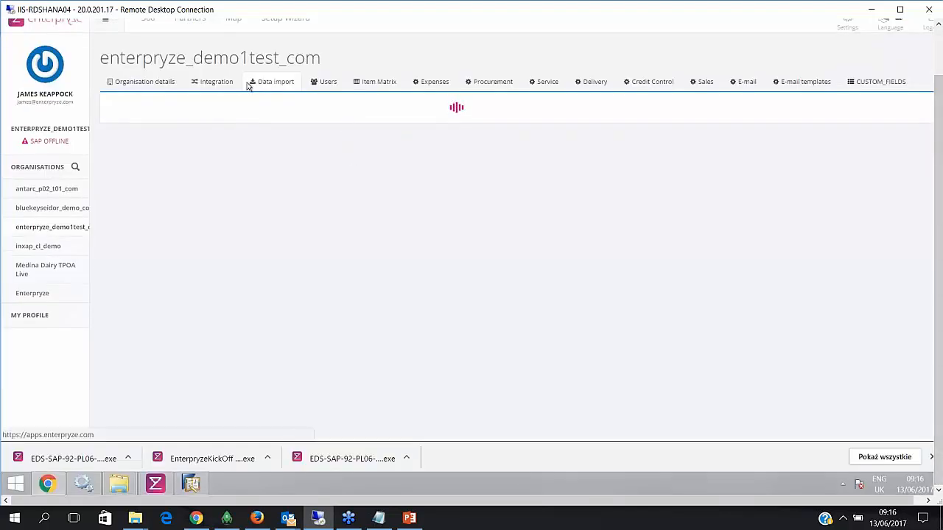
left_click(221, 82)
left_click(266, 82)
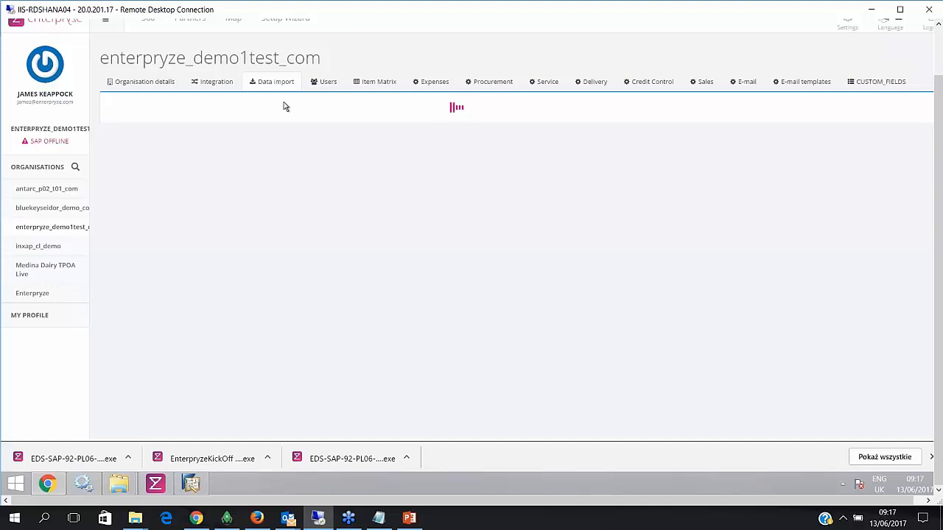
left_click(33, 294)
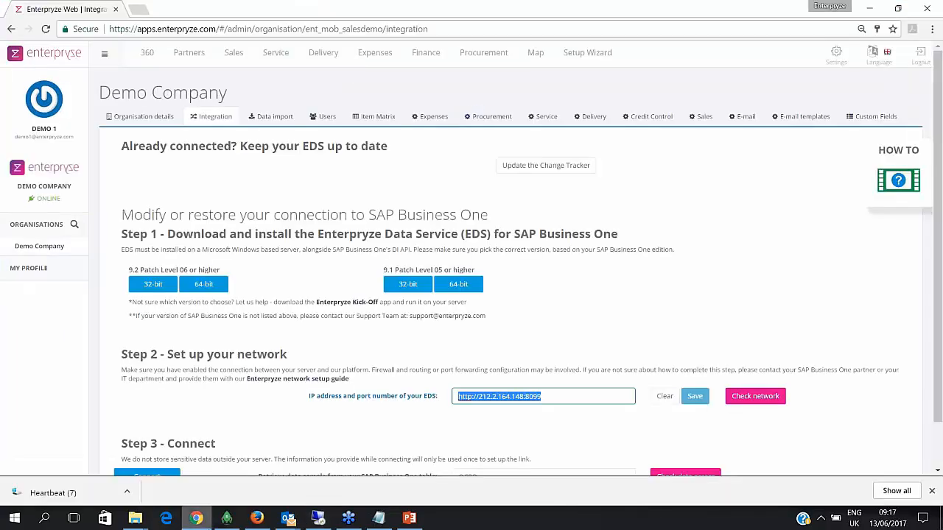
- Scroll through Demo Company's imported objects and transactions, then open its Users list
left_click(286, 118)
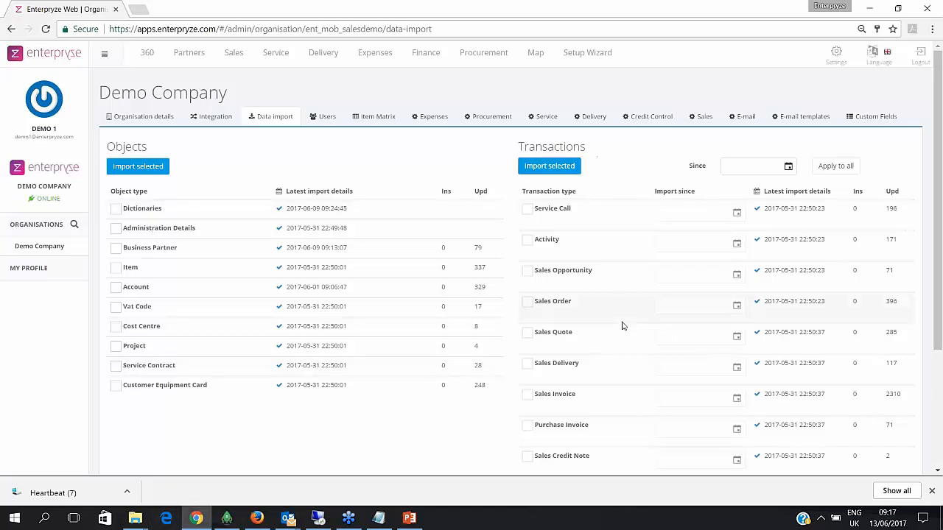
scroll(627, 360, "down", 3)
scroll(629, 362, "up", 3)
left_click(324, 122)
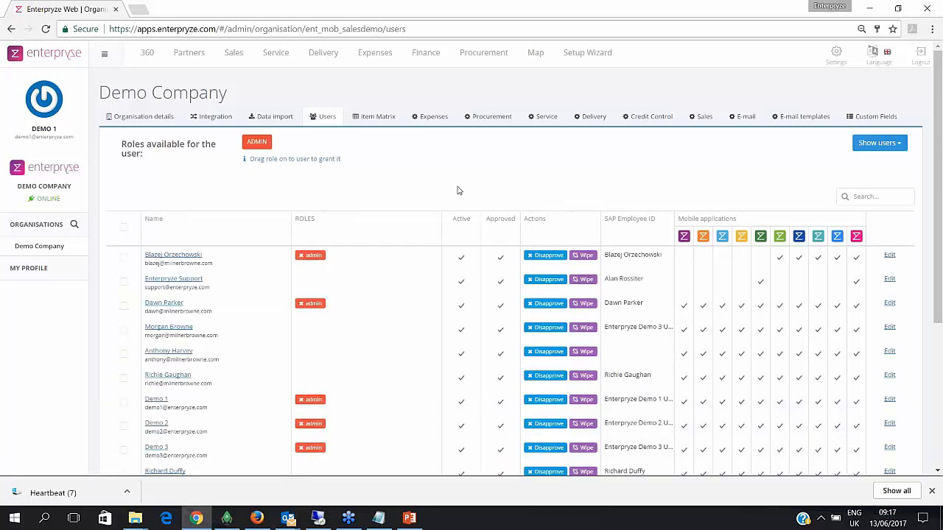
- Enter the new user's e-mail address under Invite users, send the invitation, and acknowledge the confirmation
scroll(457, 190, "down", 3)
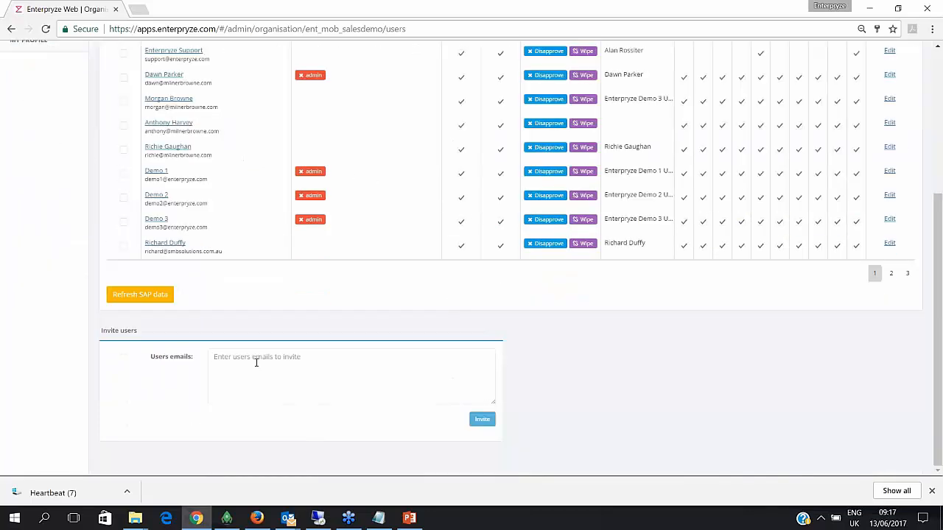
left_click(257, 362)
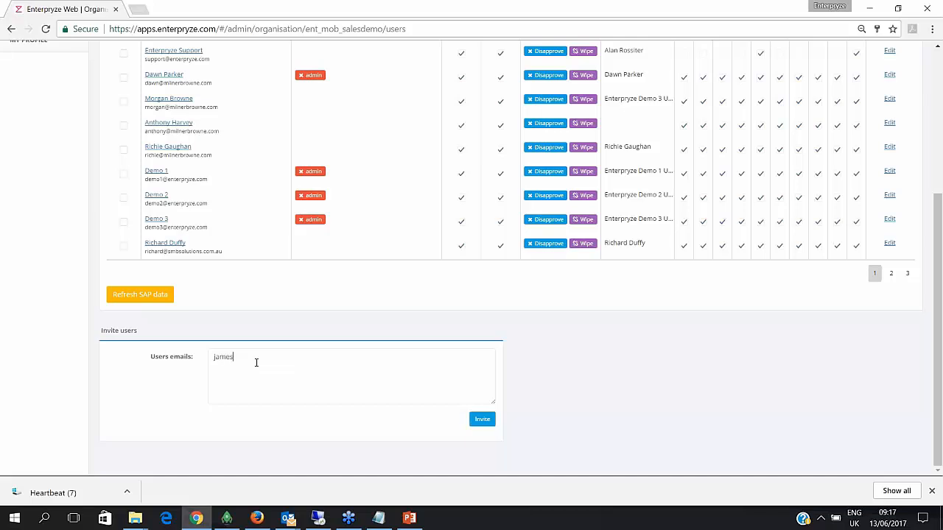
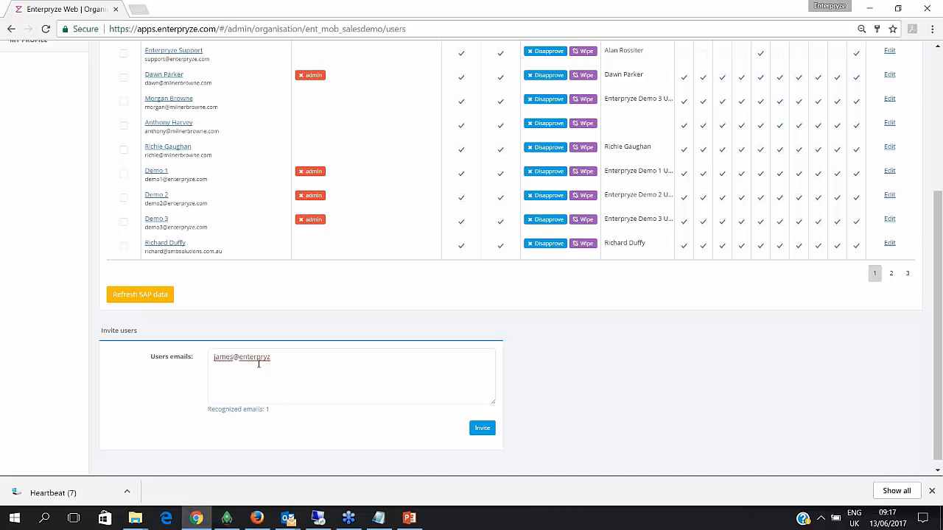
left_click(482, 429)
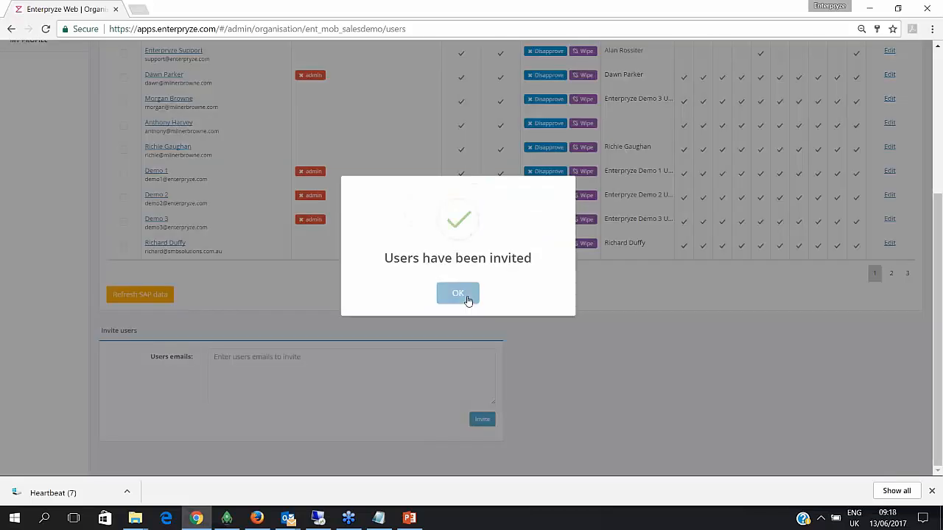
left_click(467, 301)
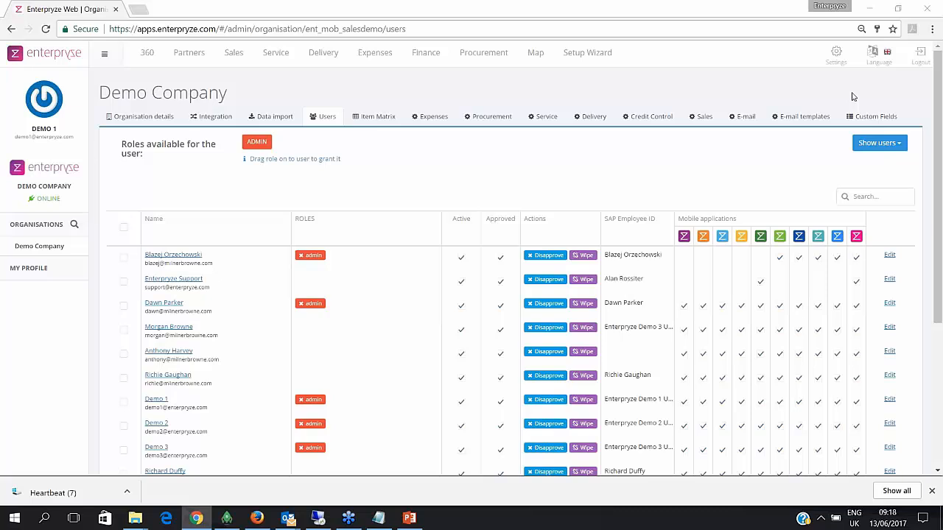
- Return to the Integration page, dismiss the invitation e-mail notification, and switch to the 'Resources for Enterpryze Users' slide
left_click(224, 118)
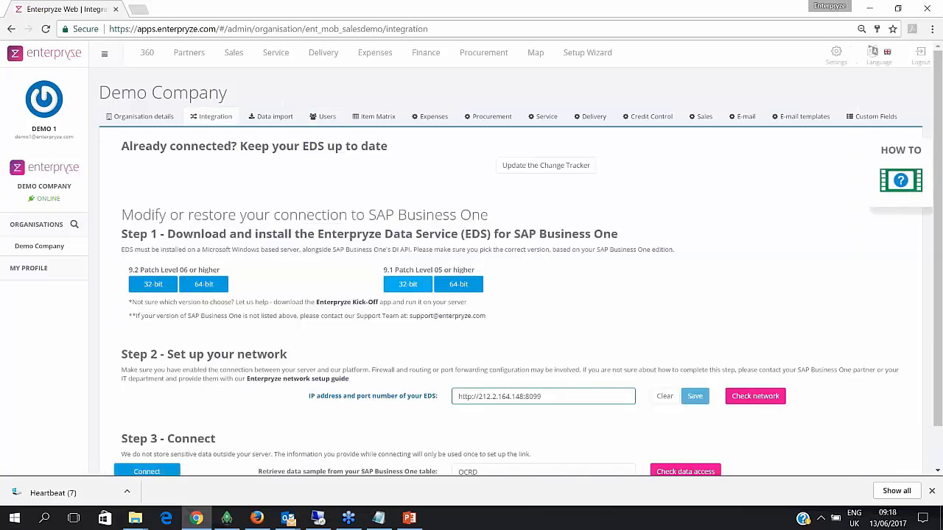
scroll(298, 364, "down", 1)
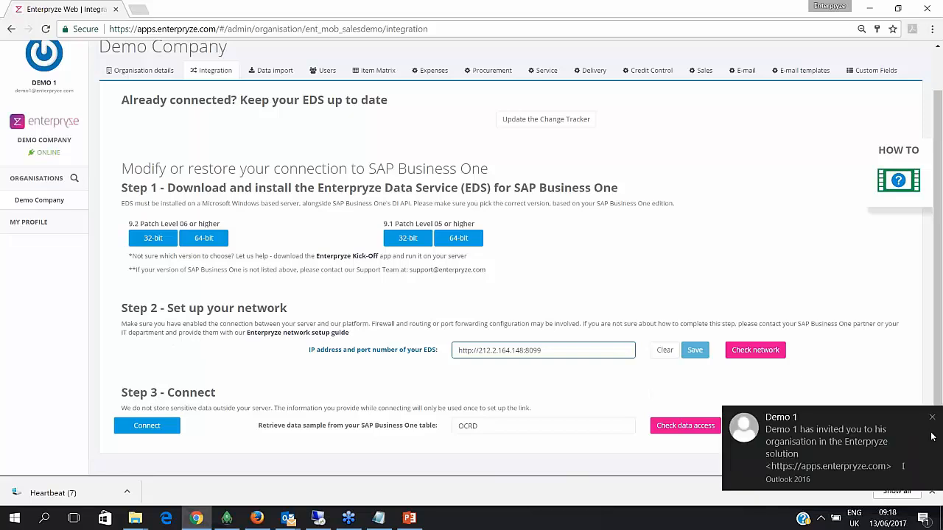
left_click(932, 417)
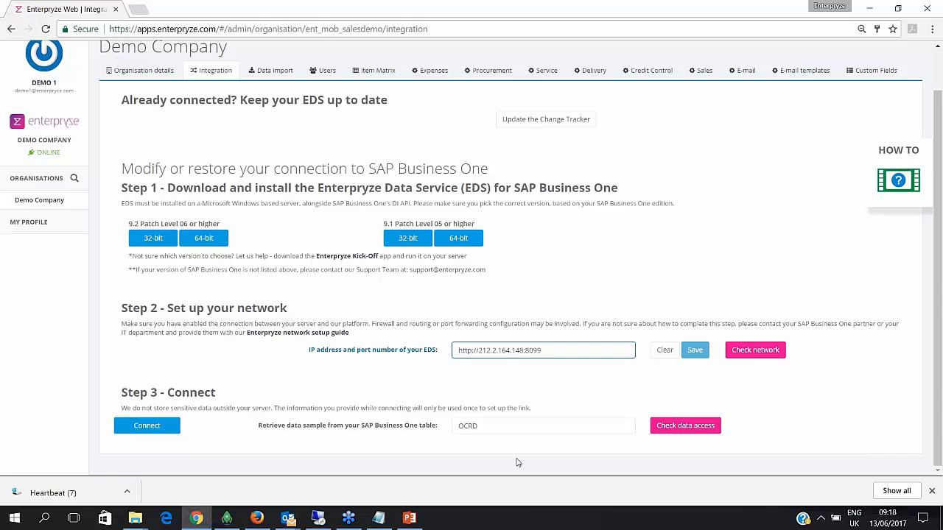
left_click(421, 521)
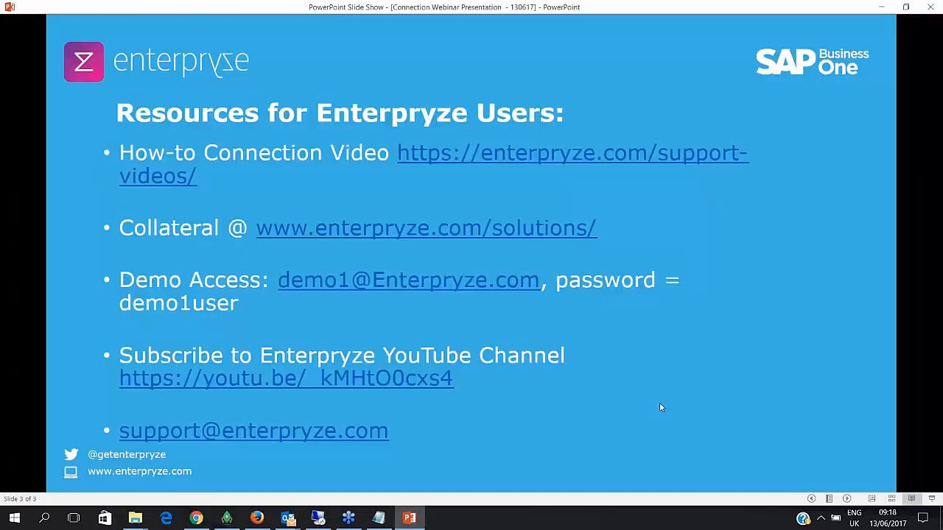
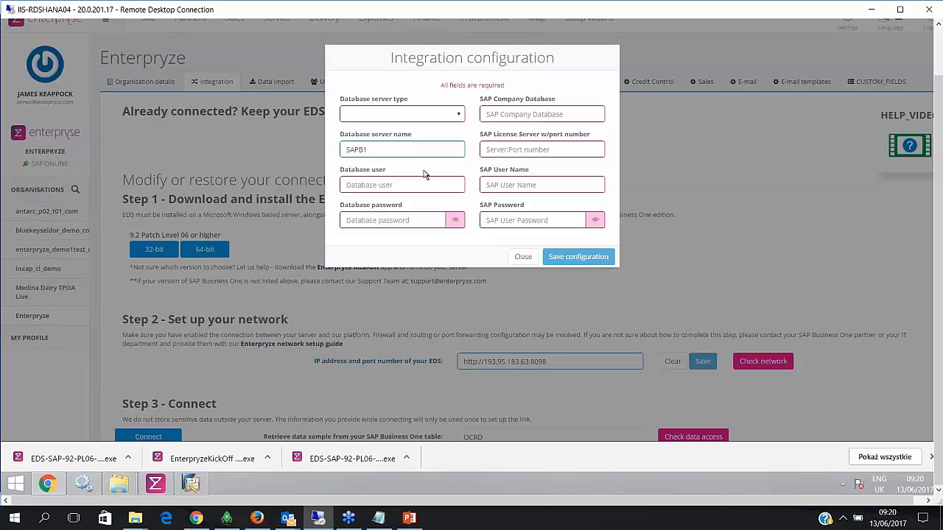
- Close the Integration configuration form without saving to show the EDS setup steps
left_click(523, 258)
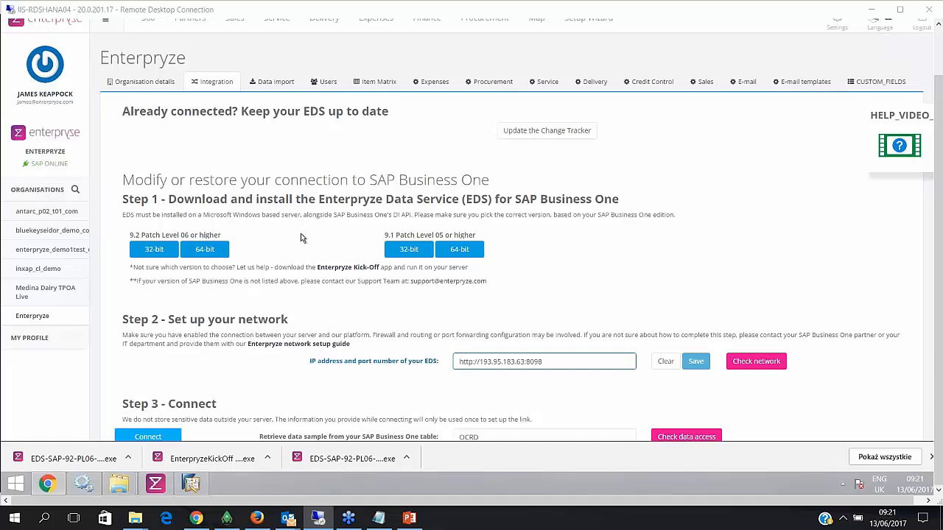
- Show the Users list with roles, approval and mobile access, dismissing the e-mail notification, down to Invite users
left_click(328, 82)
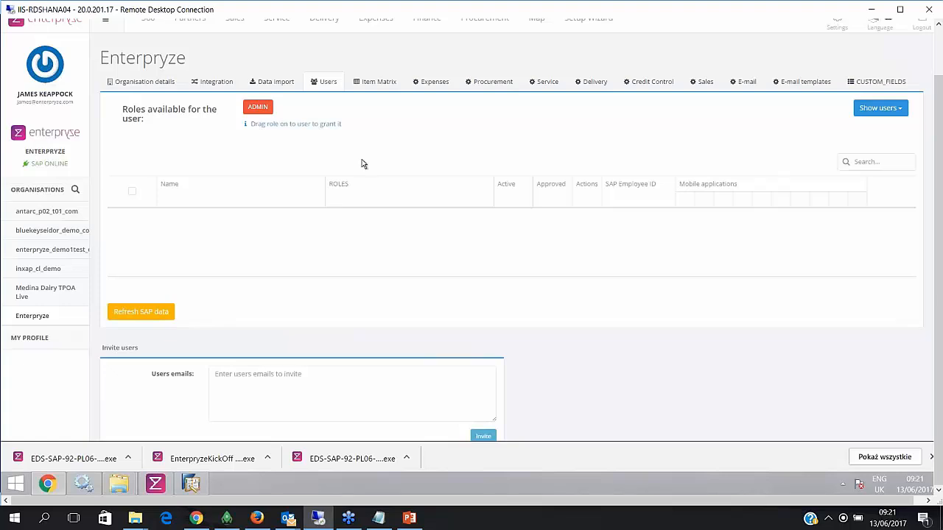
left_click(932, 418)
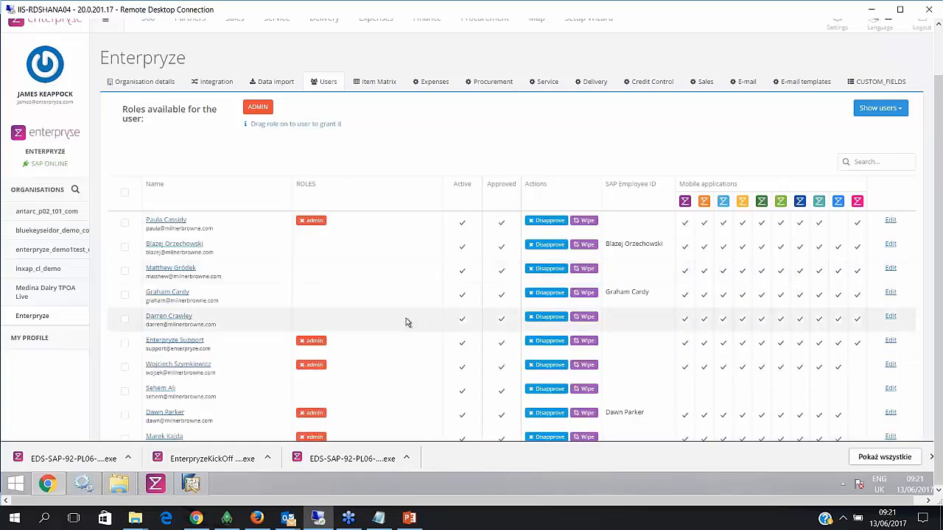
scroll(382, 379, "down", 3)
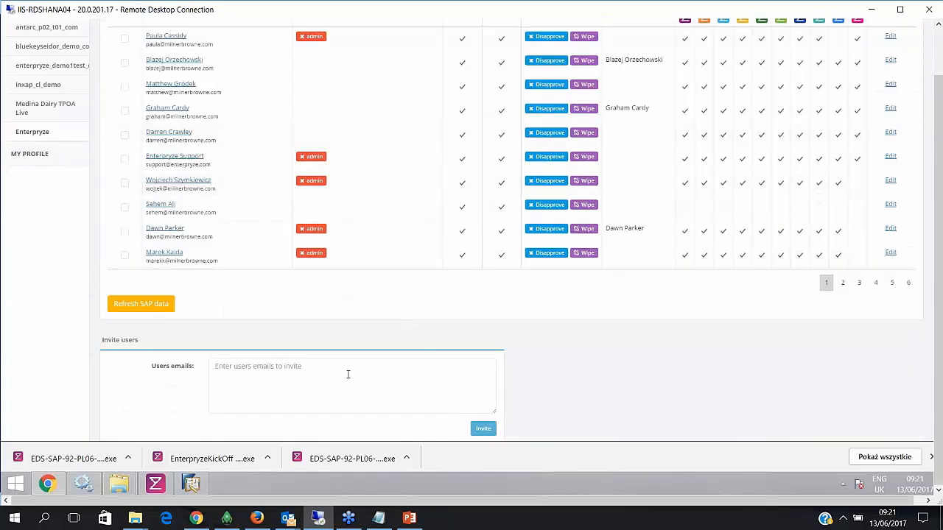
scroll(348, 374, "down", 1)
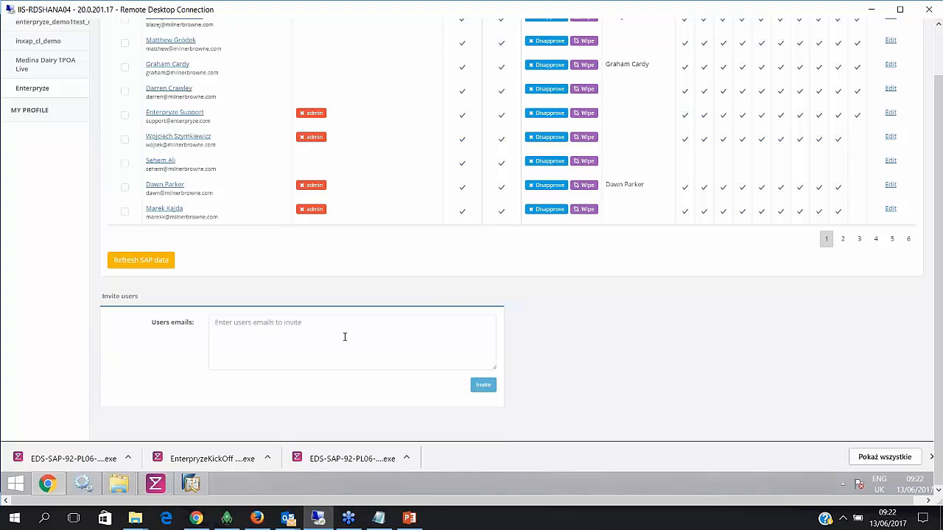
scroll(347, 336, "up", 1)
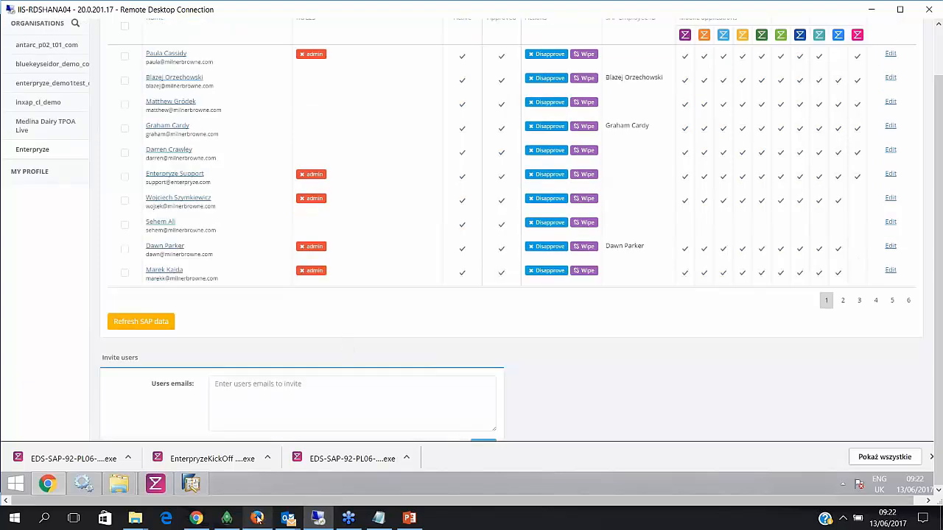
mouse_move(196, 519)
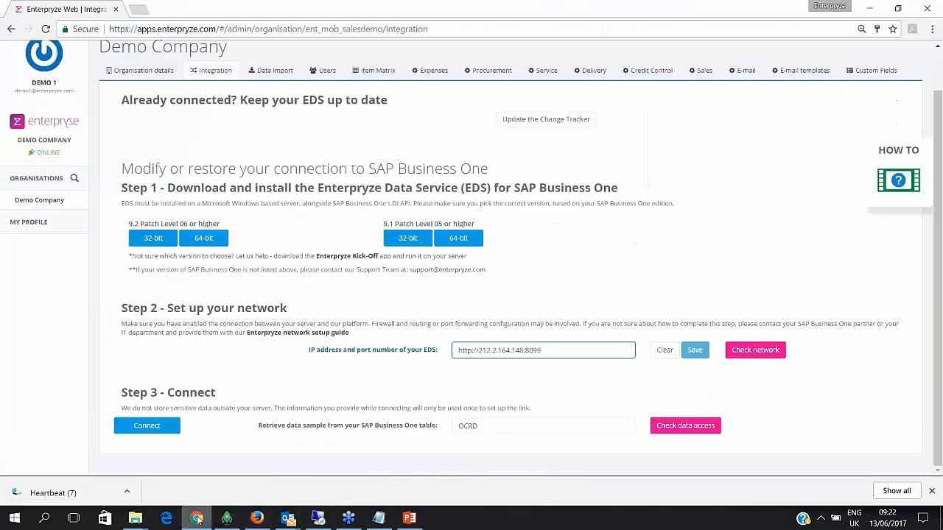